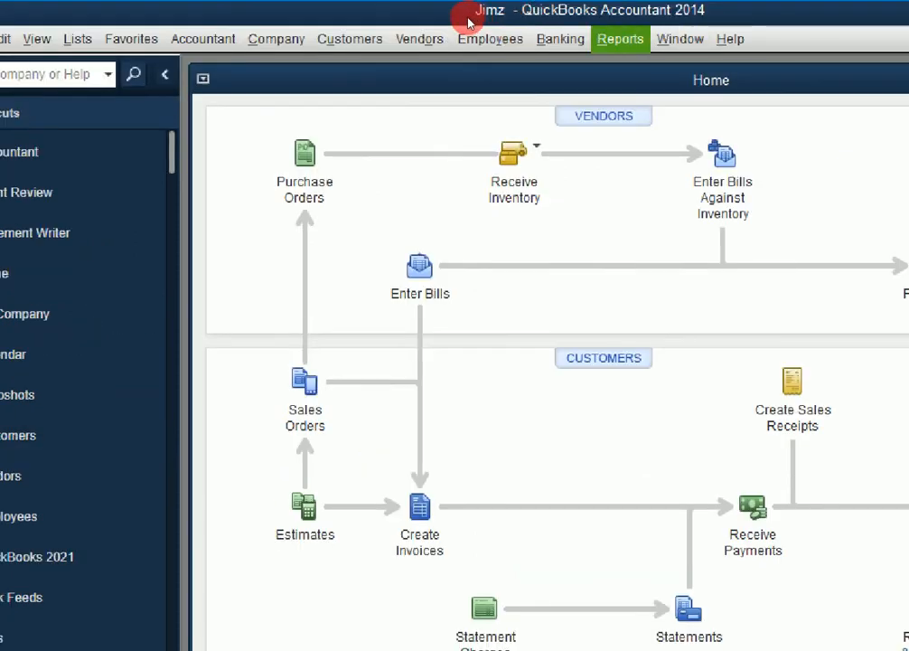
Open the Vendor Center from the home page.
key("Down")
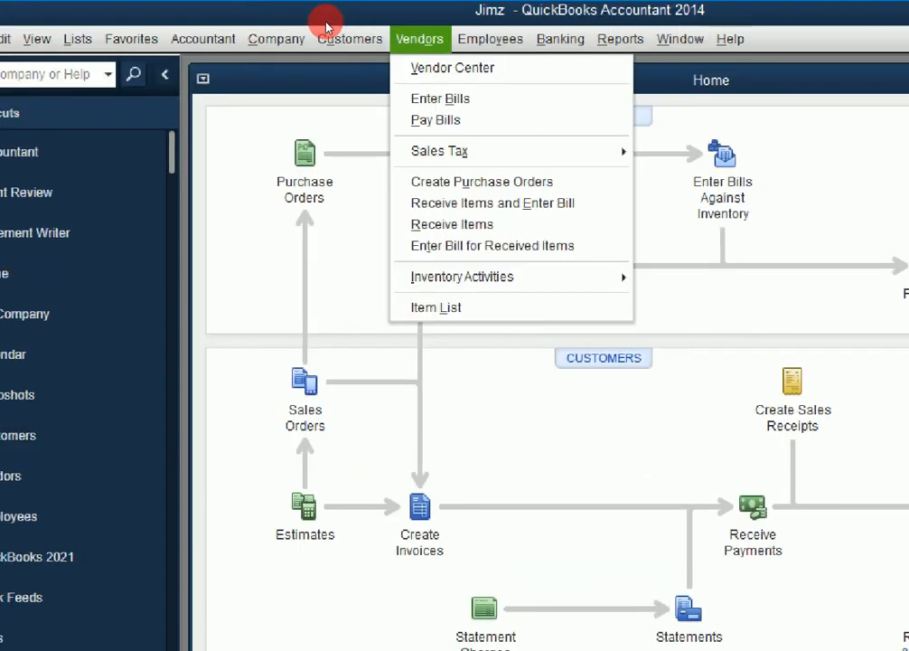
key("Down")
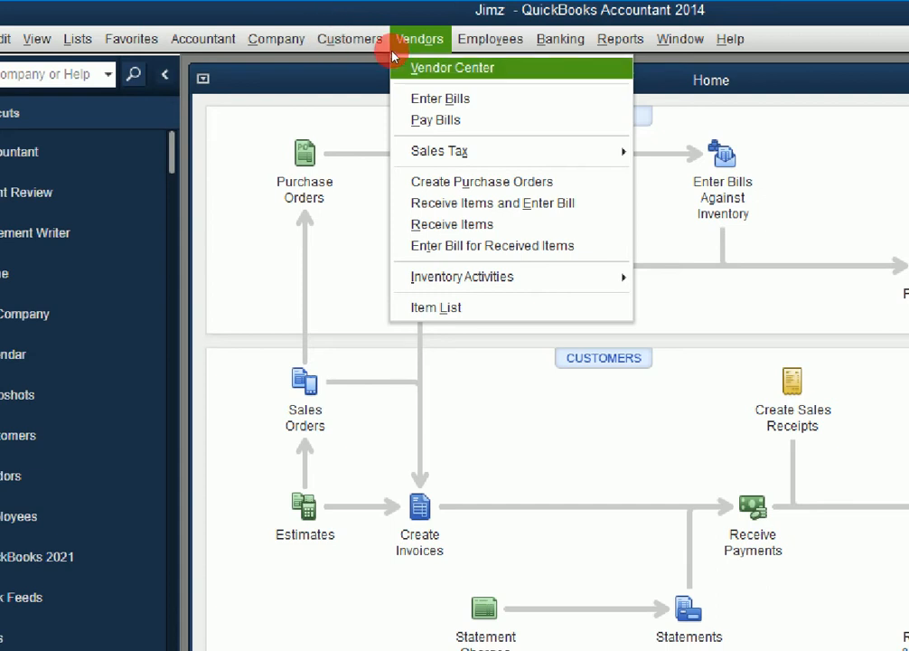
key("Escape")
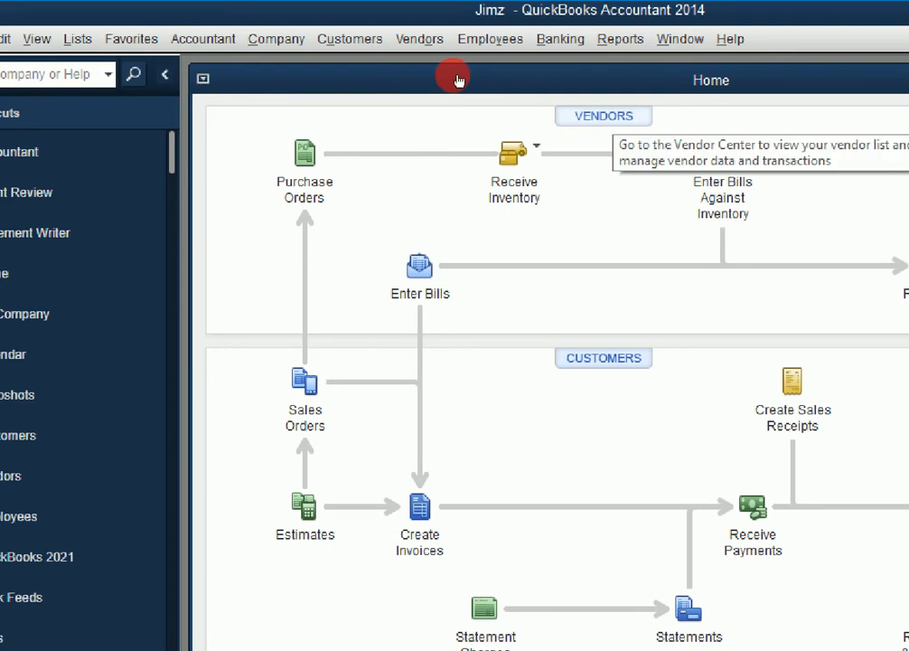
left_click(457, 78)
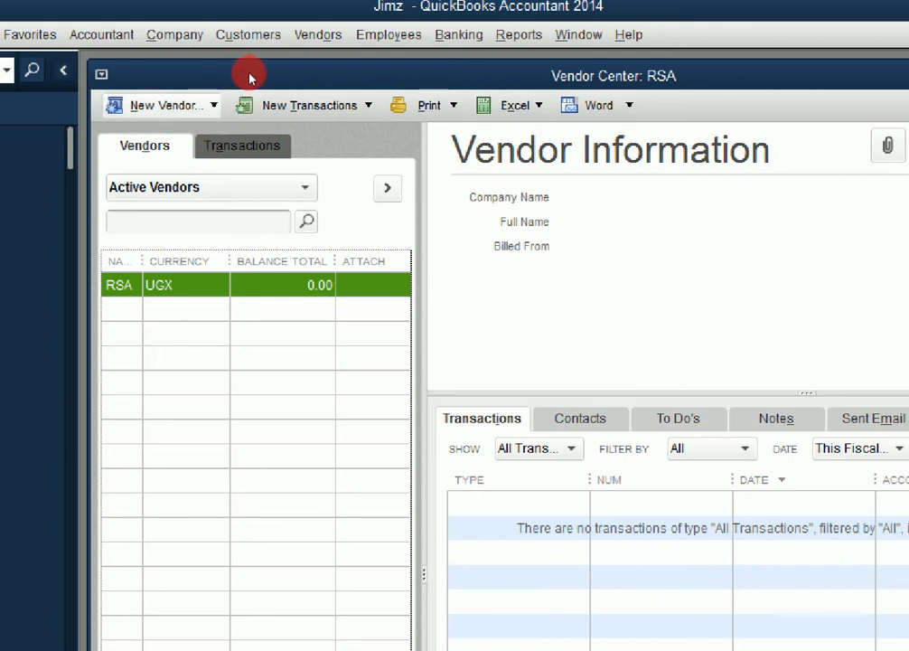
Start a single new vendor record and name the vendor Dello Ltd.
left_click(204, 105)
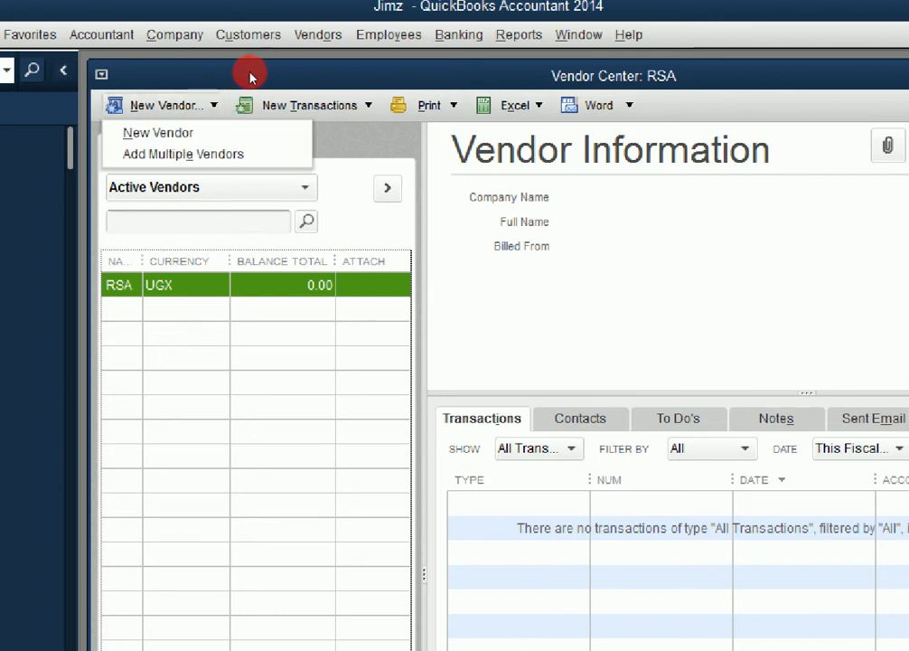
left_click(226, 133)
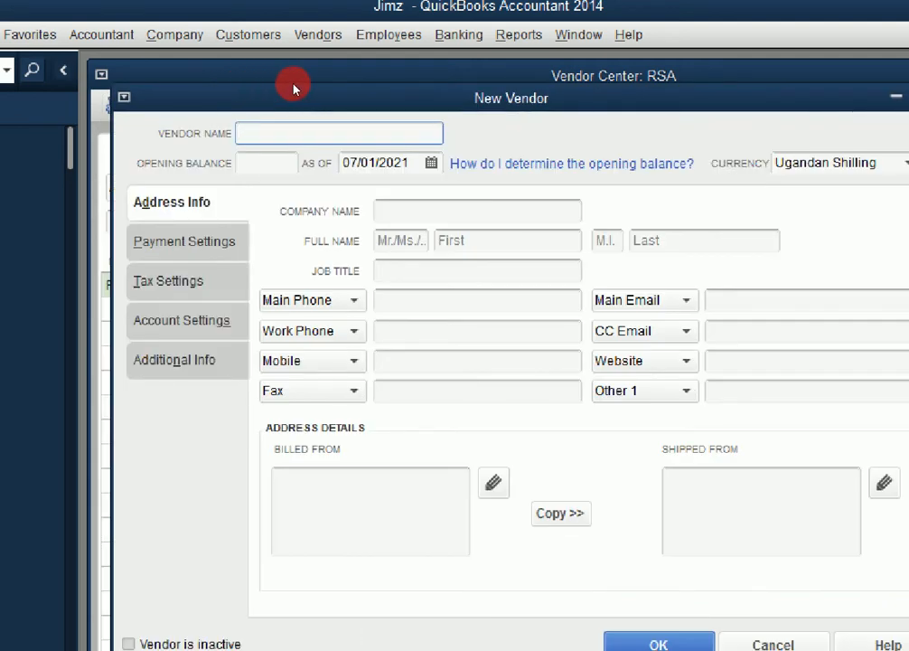
type("Delll Ltd")
key("BackSpace")
type("o")
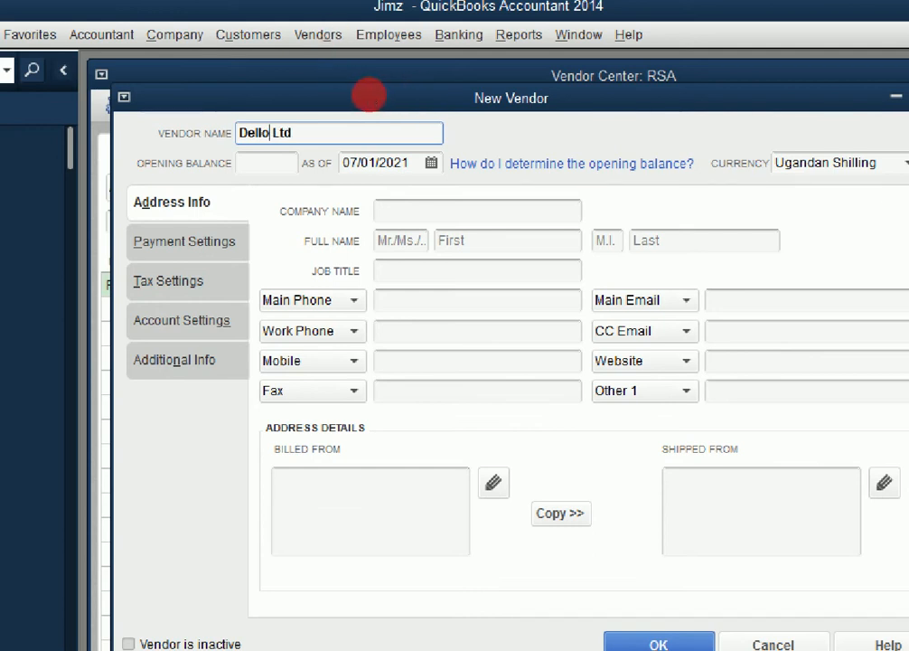
Give the new vendor an opening balance of 100000 as of 01/01/2021.
key("Tab")
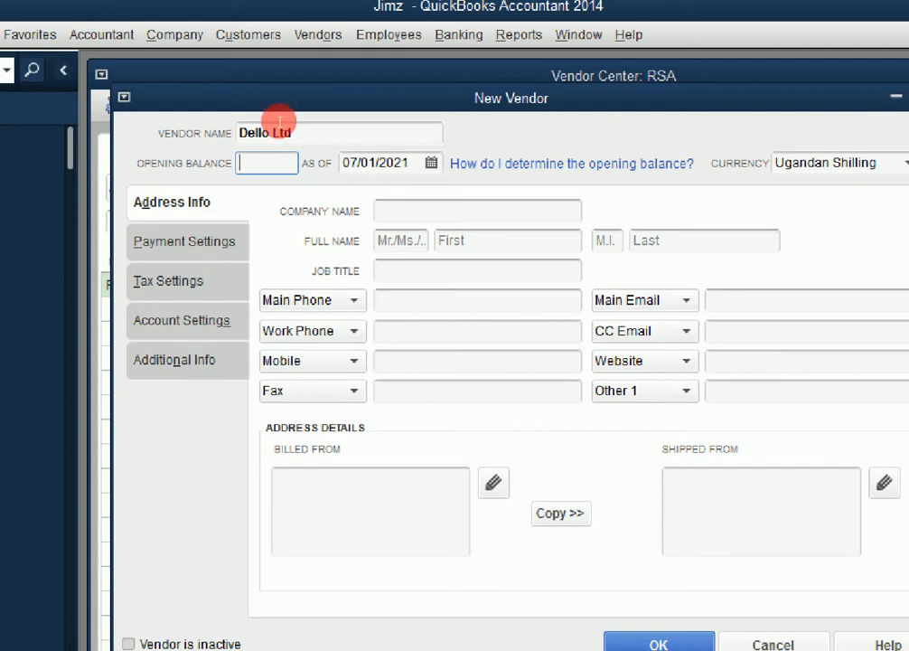
type("100000")
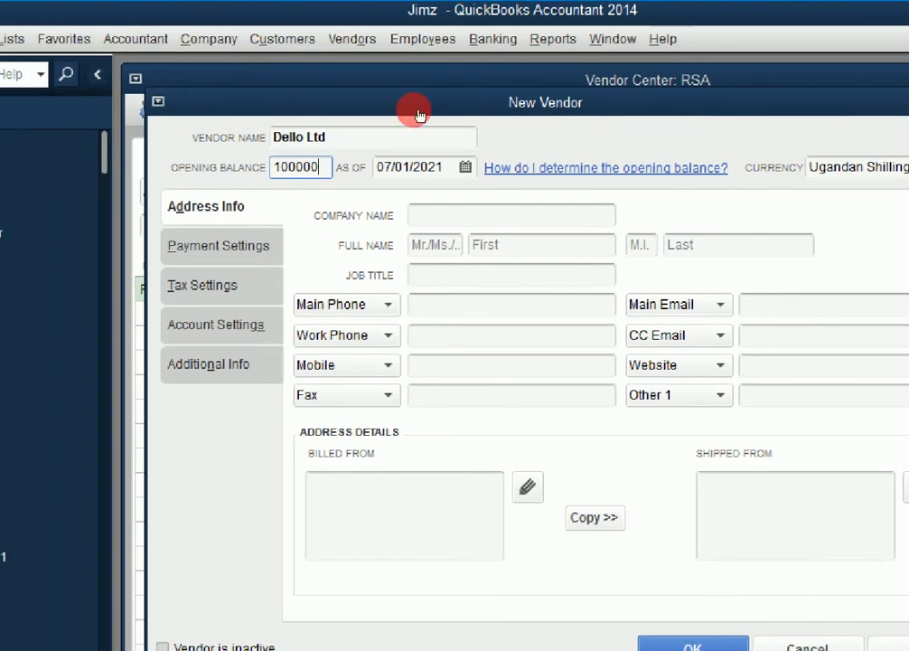
key("Tab")
key("alt+Down")
key("Page_Up")
key("Page_Up")
key("Page_Up")
key("Page_Up")
key("Page_Up")
key("Page_Up")
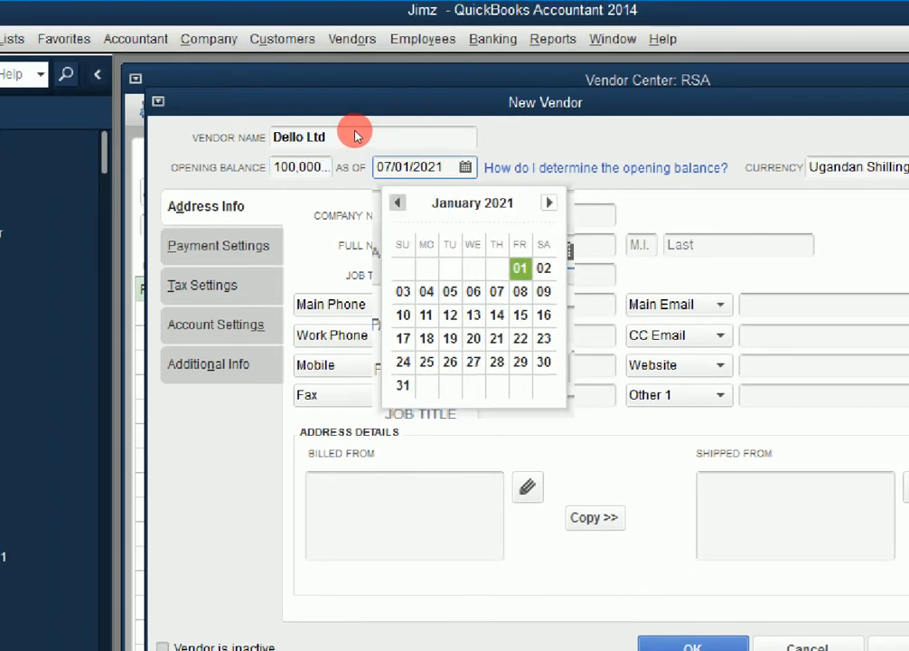
key("Return")
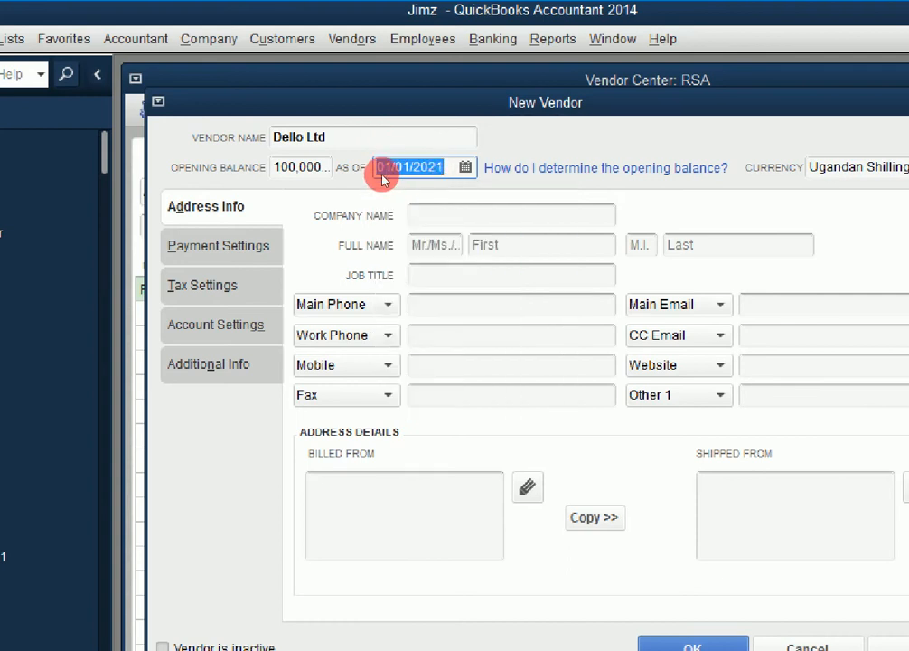
Enter Dello Ltd as the company name and fill in the contact's first and last name.
key("Tab")
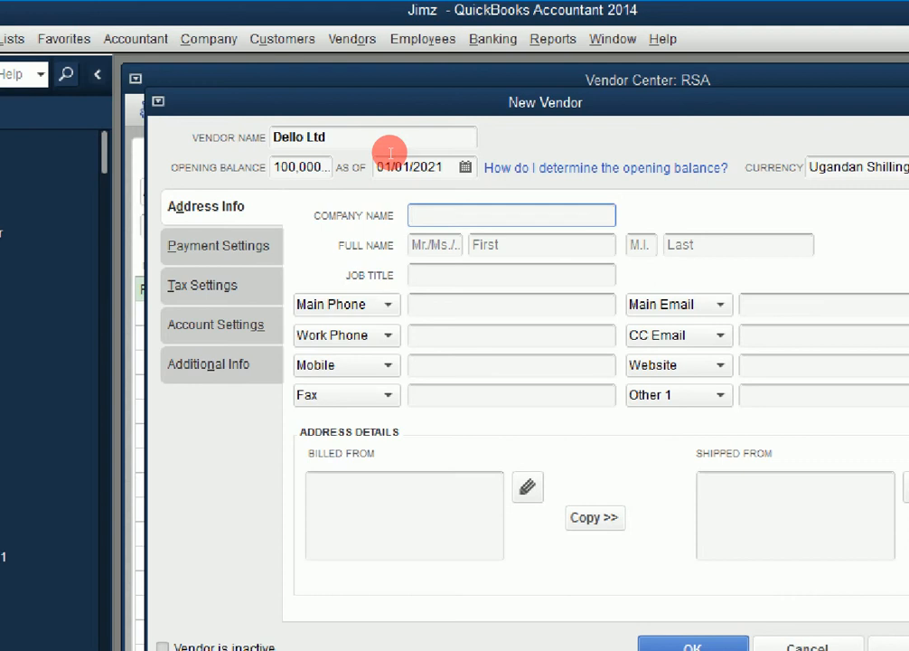
type("Dello Ltd")
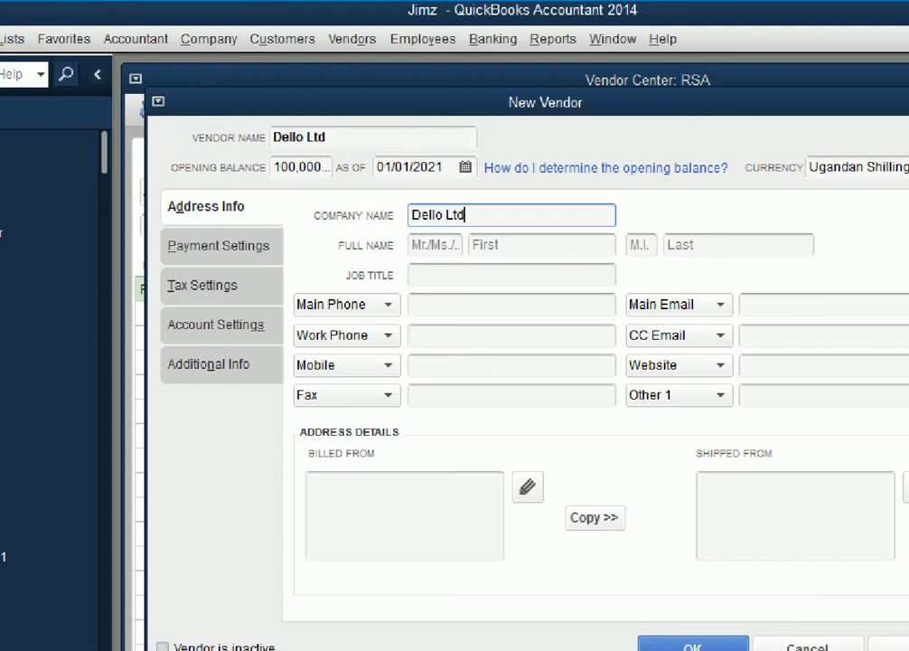
key("Tab")
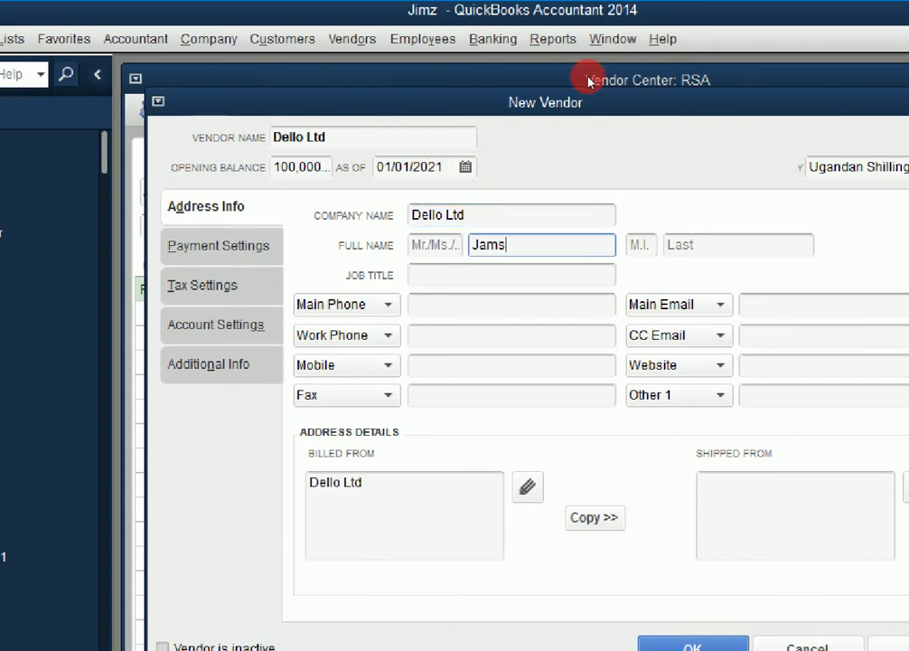
key("Tab")
key("Tab")
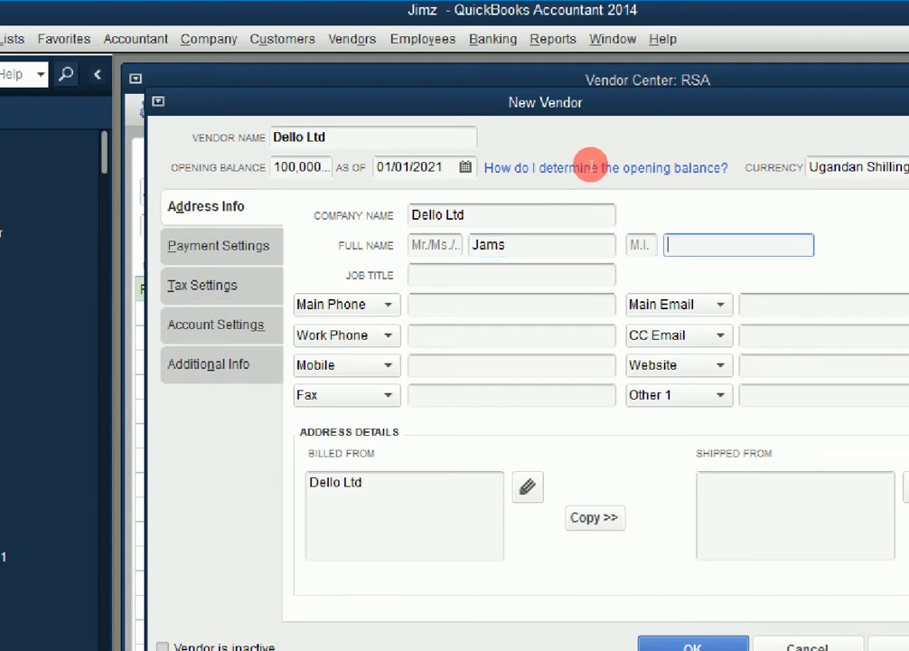
type("Kim")
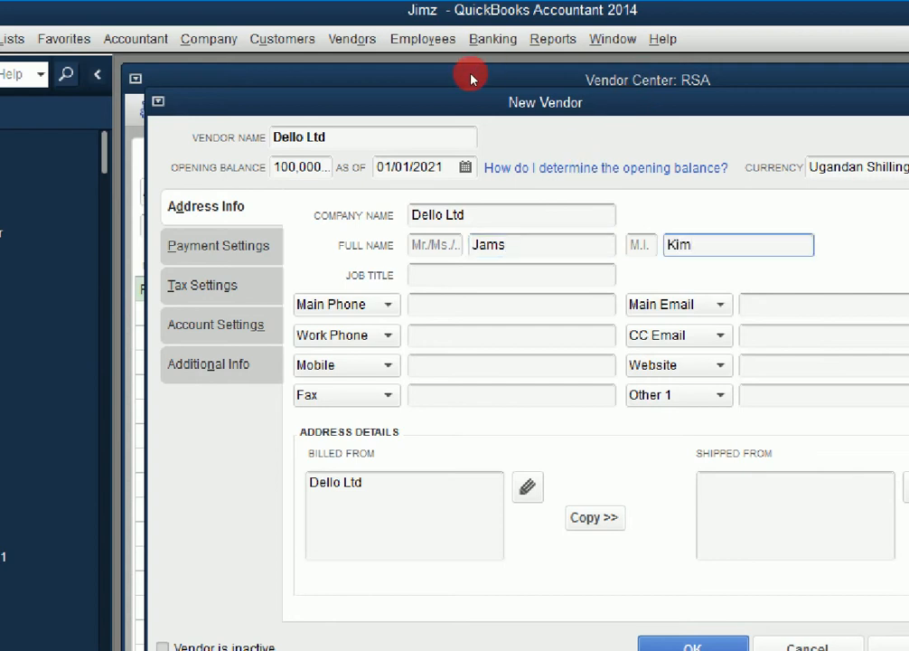
Set the contact's job title to Sales Manager and save the vendor, accepting the transaction date in the past.
key("Tab")
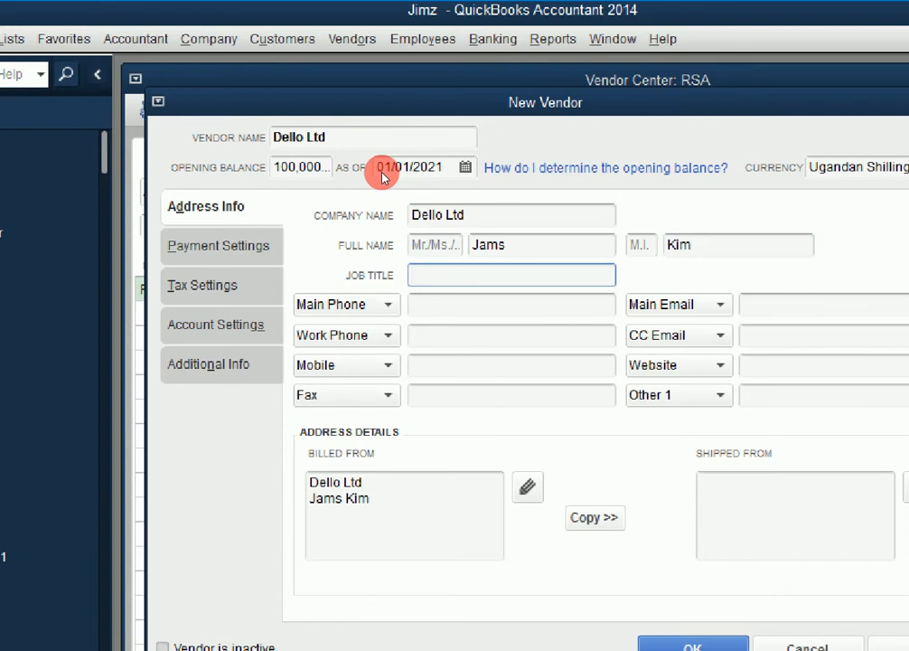
type("Sales Manage")
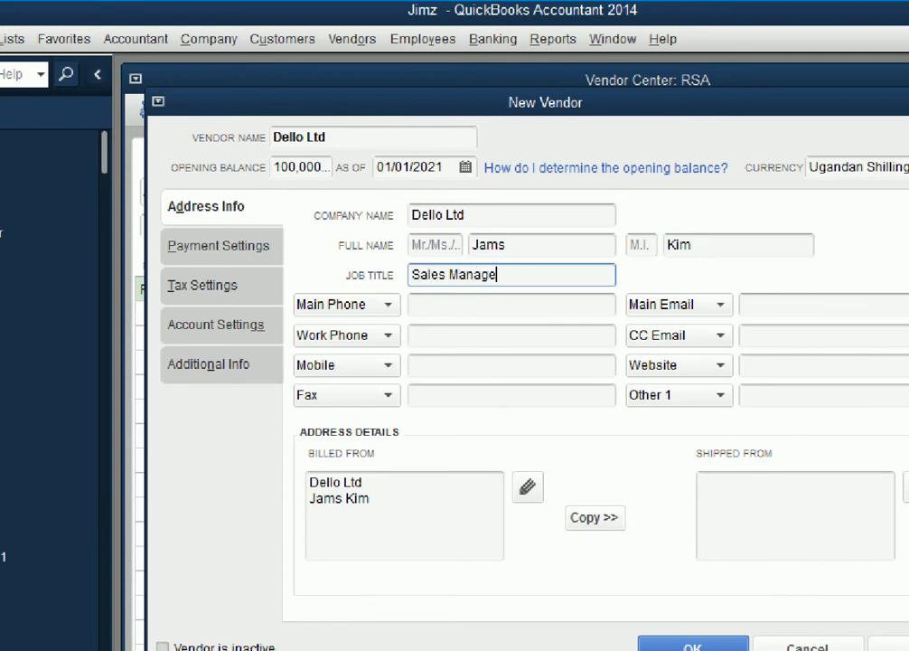
type("r")
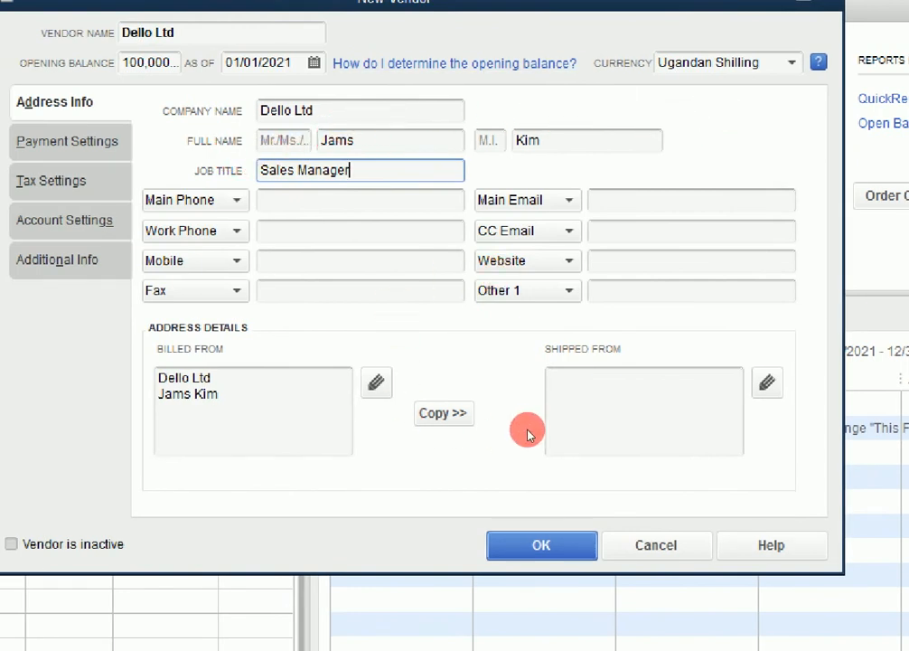
key("Return")
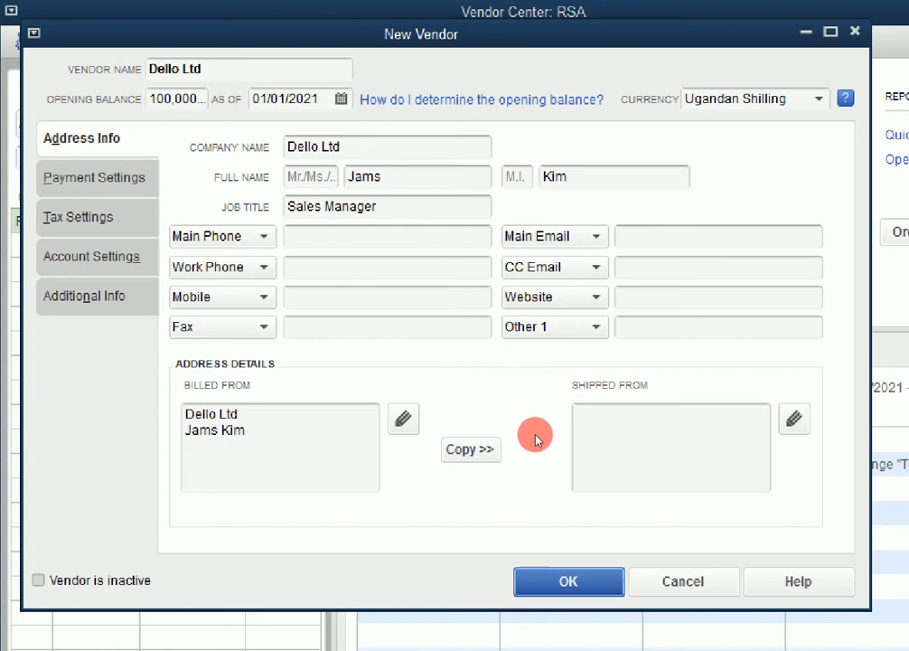
key("Return")
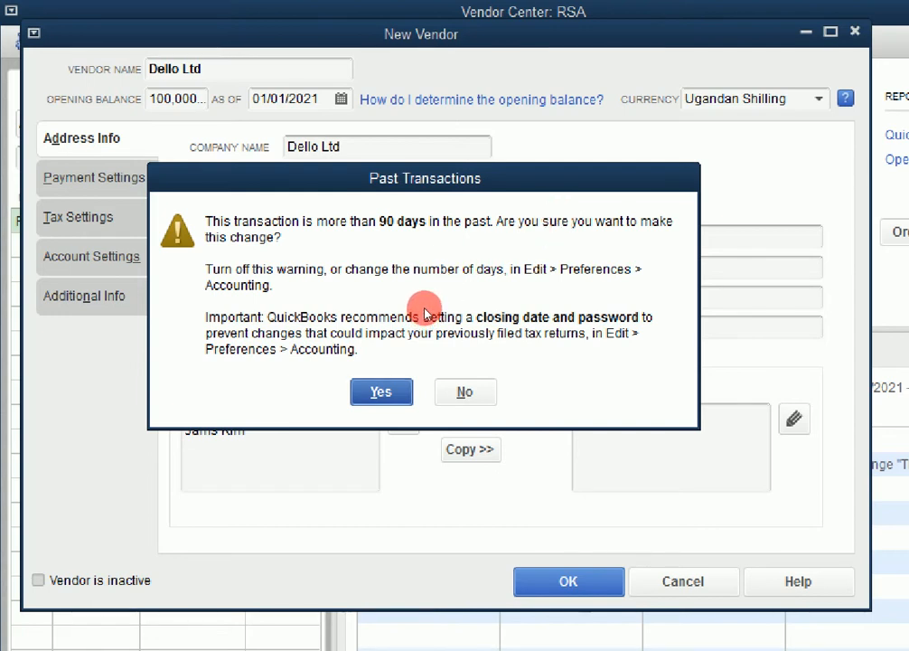
key("Return")
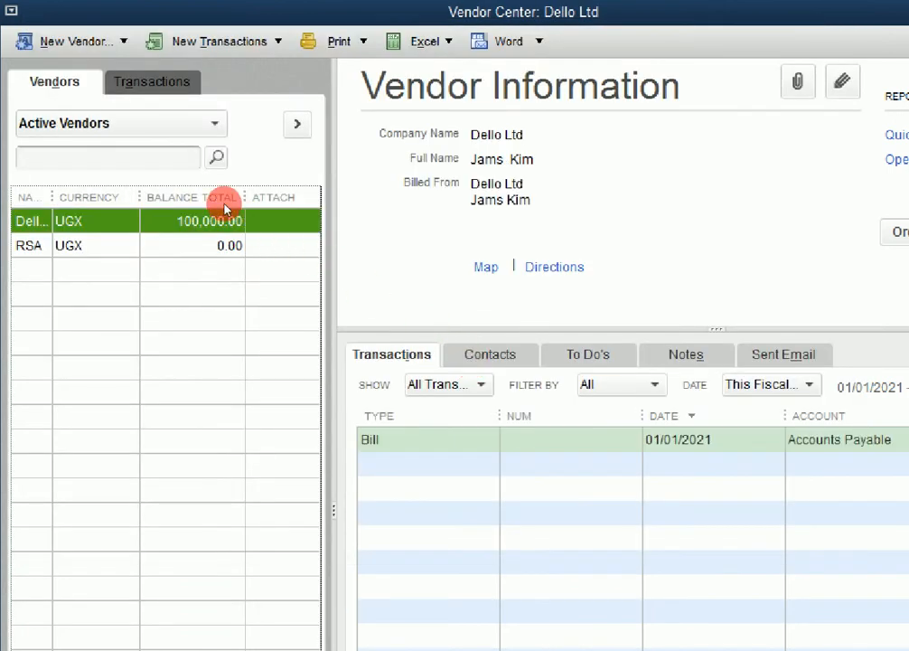
Widen the name column in the vendor list and select Dello Ltd's opening balance bill, closing the Vendor Center.
left_click_drag(210, 182, 225, 195)
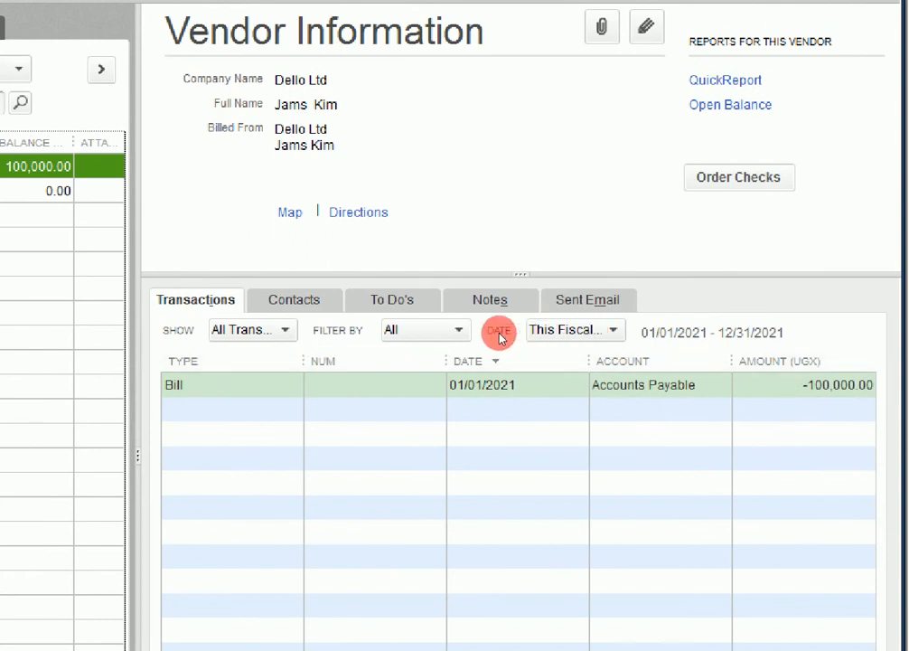
left_click(708, 391)
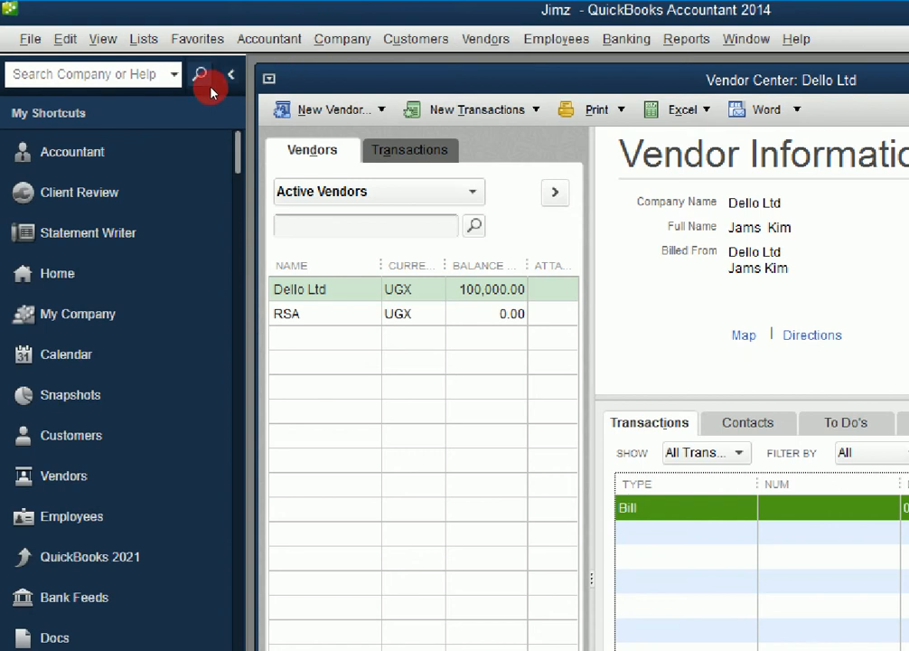
key("Escape")
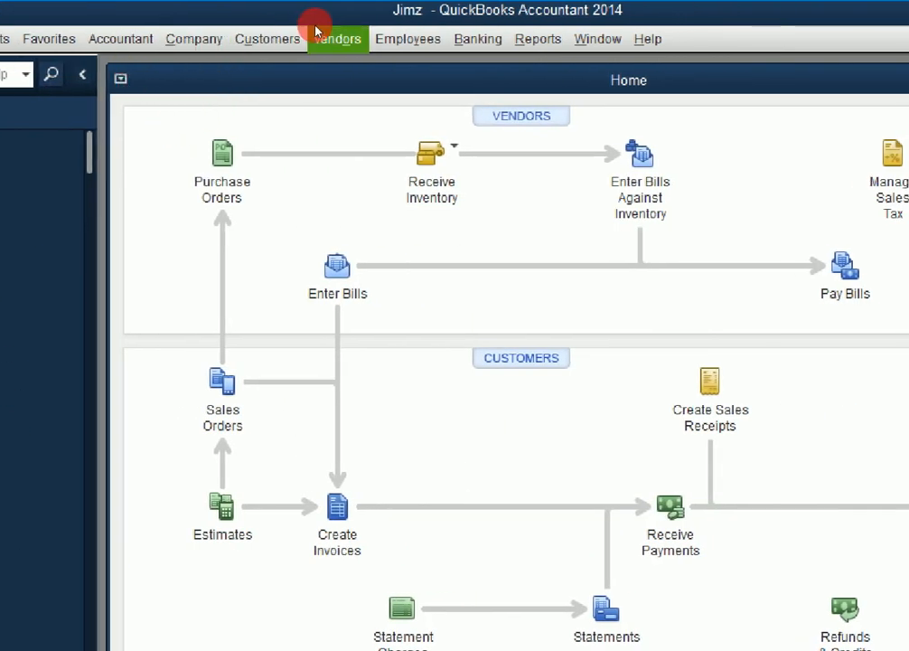
Reopen the Vendor Center and start another new vendor named Sonyi Ltd.
left_click(308, 33)
left_click(331, 64)
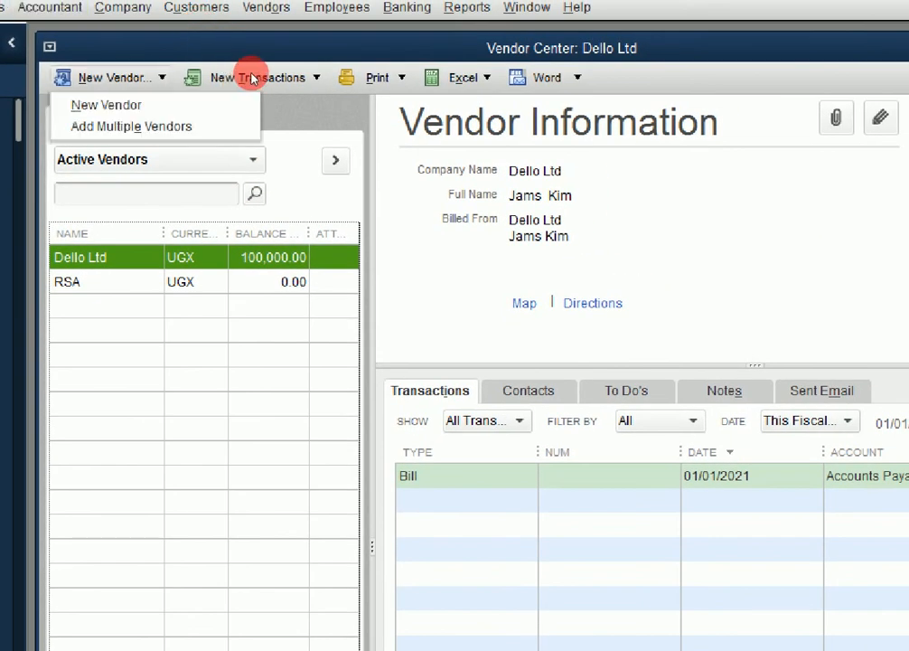
left_click(228, 96)
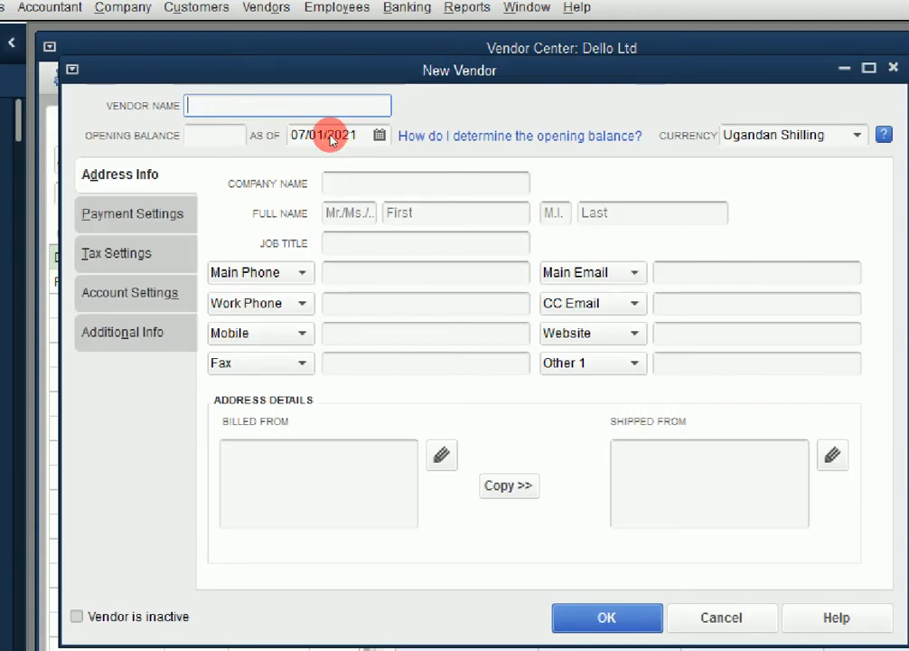
type("Son")
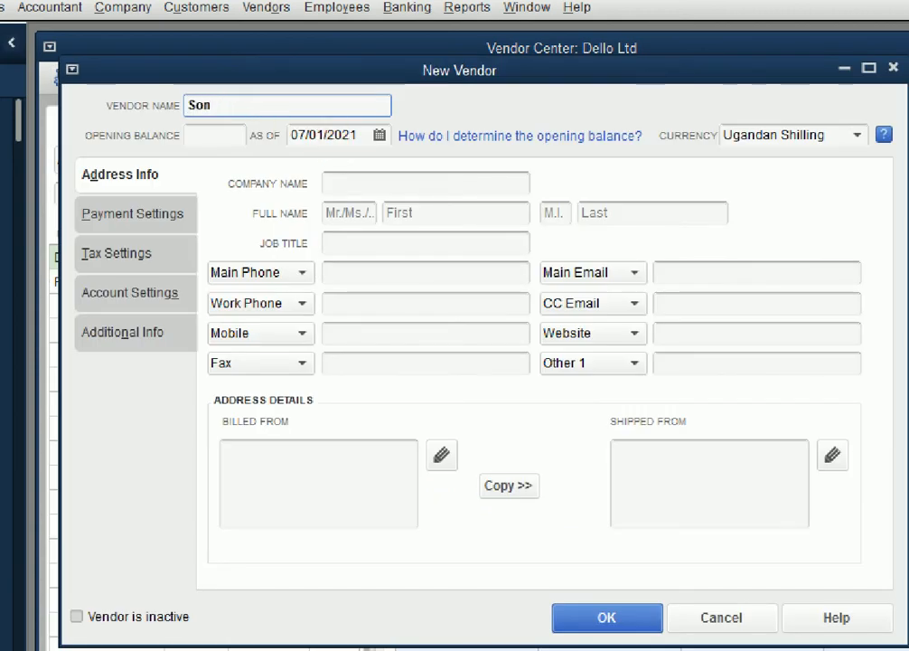
type("yi Ltd")
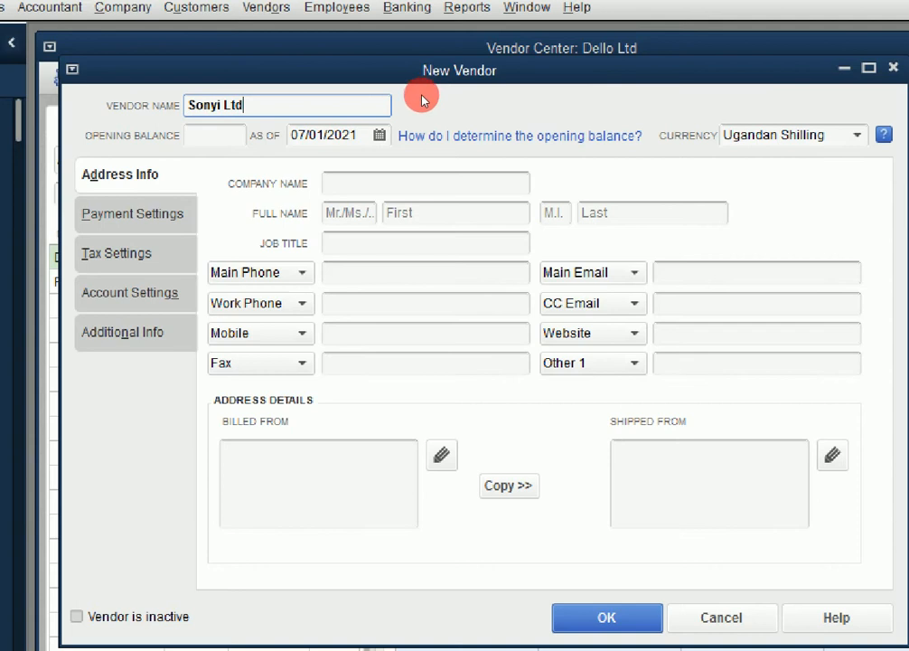
Set the as-of date of Sonyi Ltd's opening balance to 01/01/2021.
left_click(380, 135)
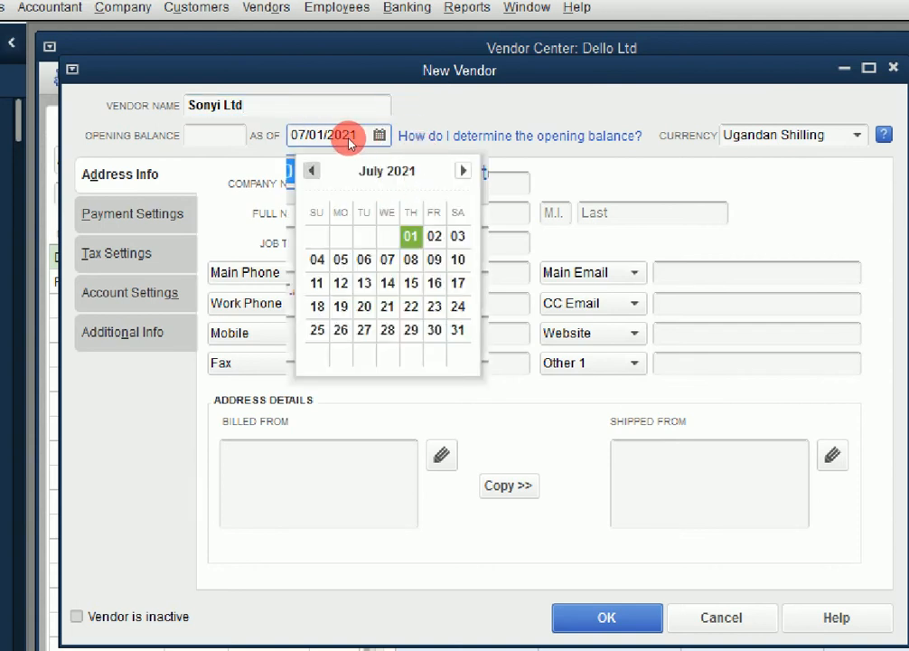
scroll(354, 135, "up", 4)
scroll(354, 133, "up", 4)
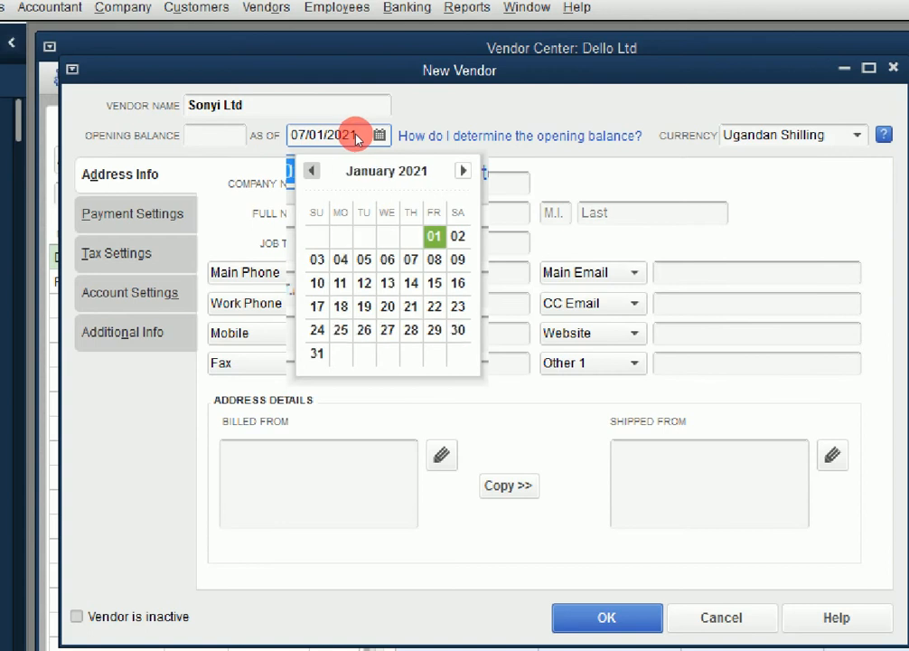
scroll(450, 136, "down", 2)
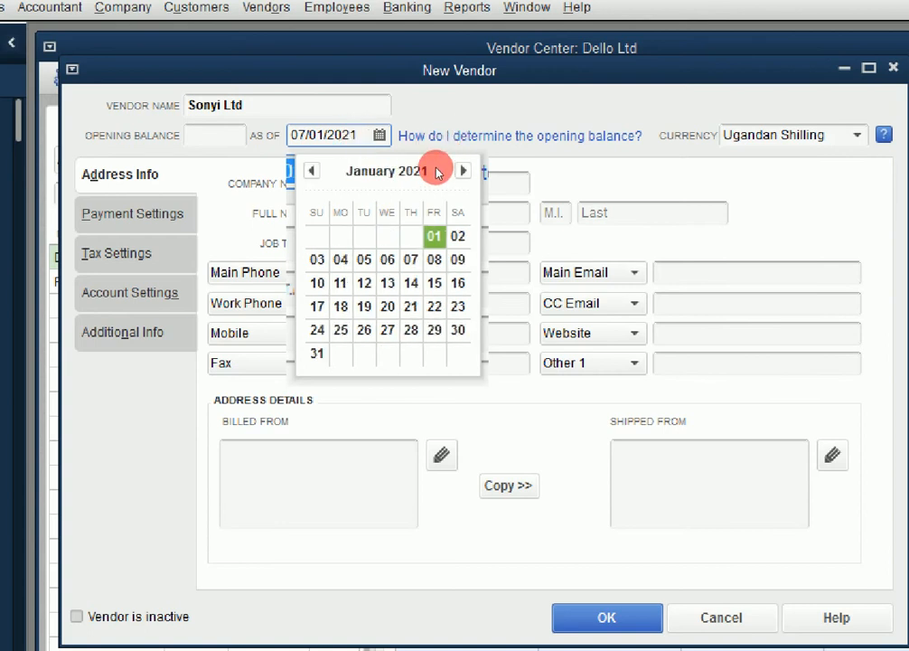
left_click(434, 236)
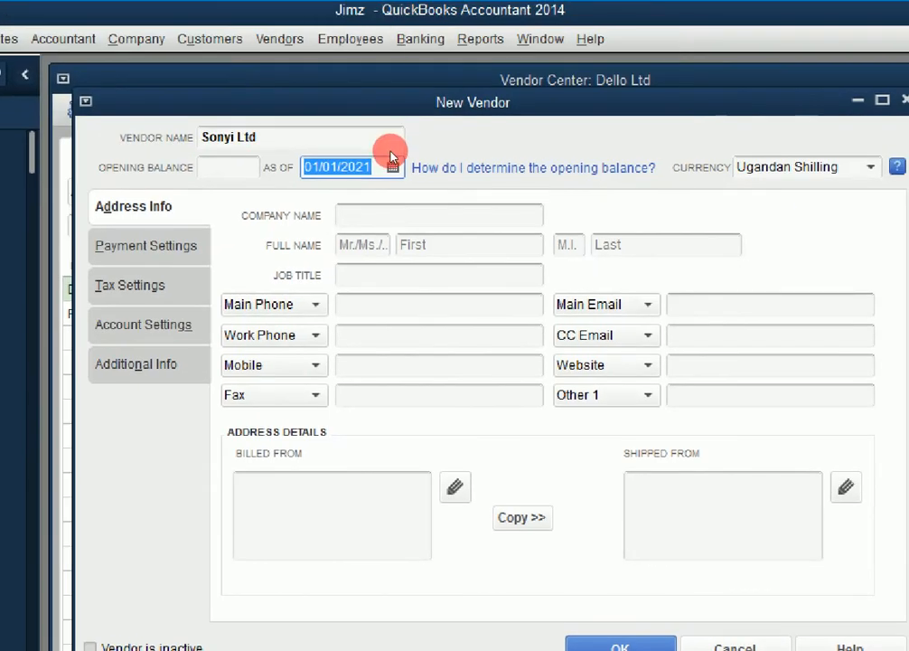
Copy the vendor name Sonyi Ltd into the new vendor's company name.
key("Tab")
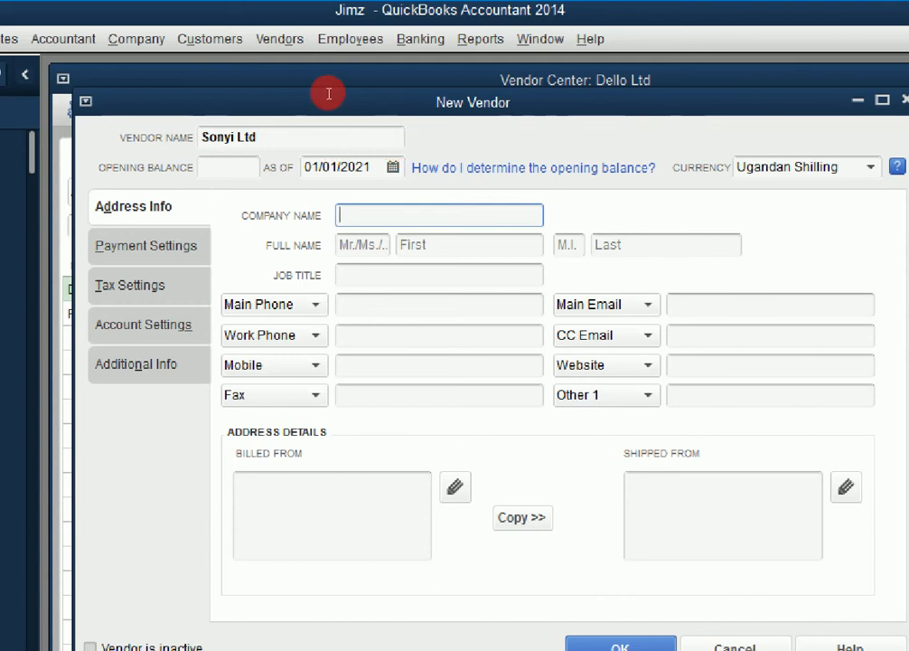
left_click_drag(283, 139, 201, 135)
key("ctrl+c")
key("Tab")
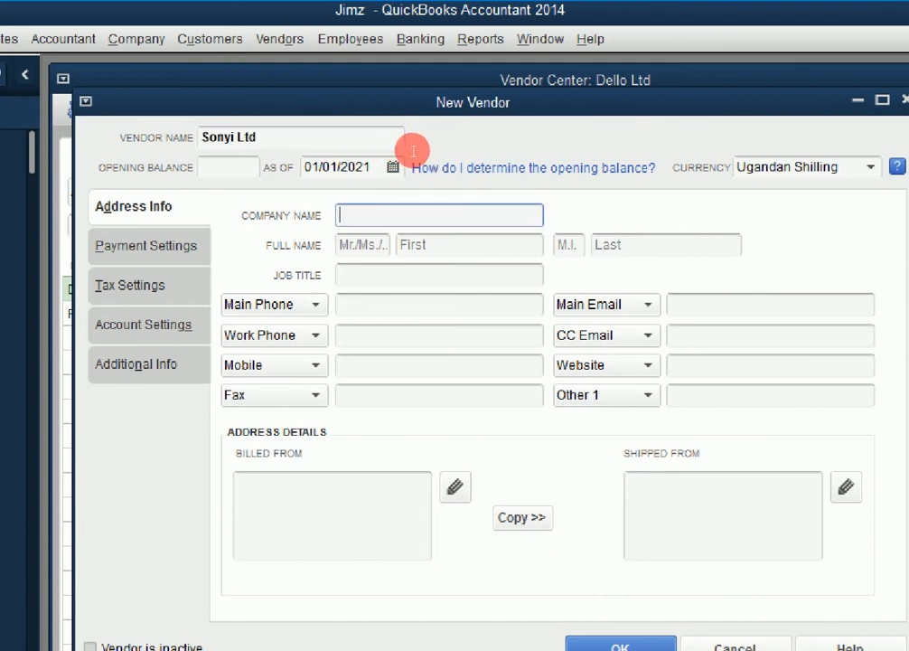
key("ctrl+v")
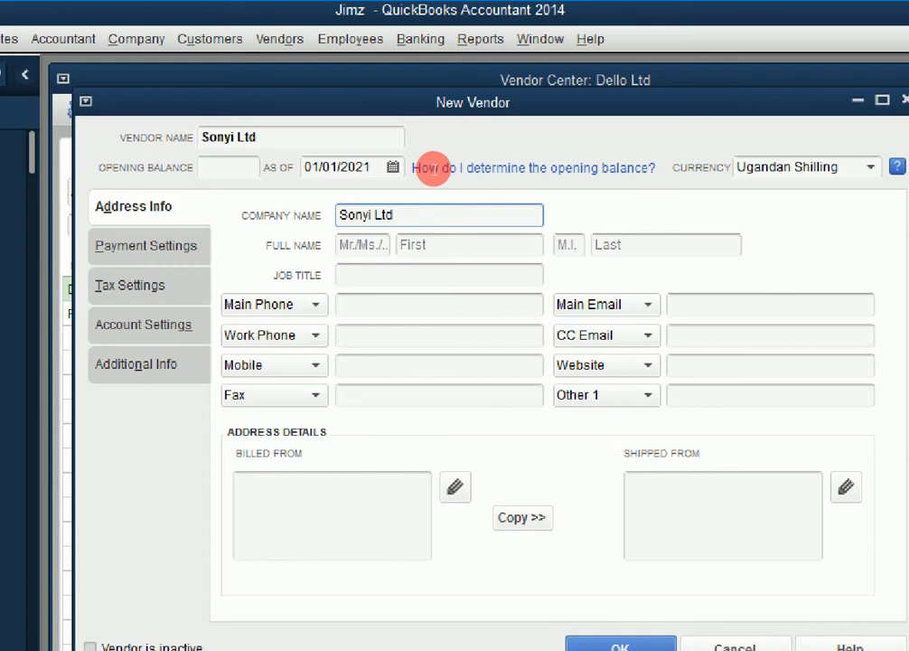
Enter the Sonyi Ltd contact's first and last name and save the vendor.
key("Tab")
type("H")
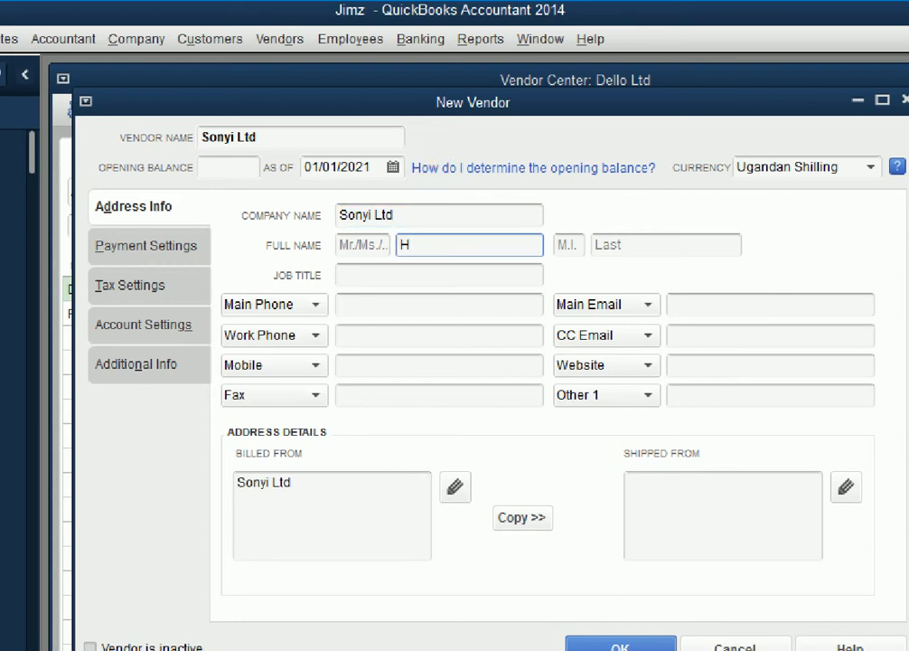
key("Tab")
key("Tab")
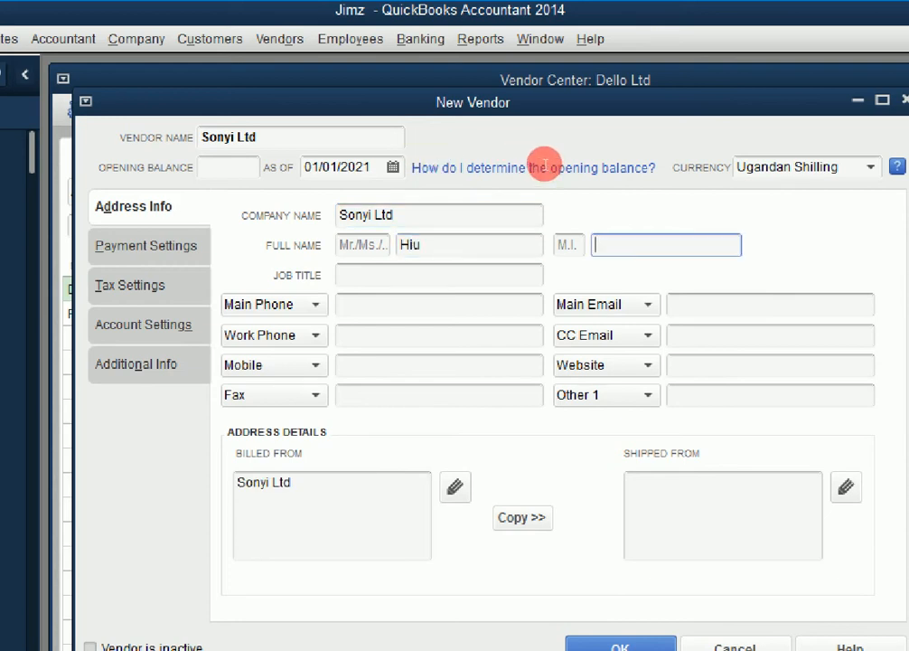
type("Kwa")
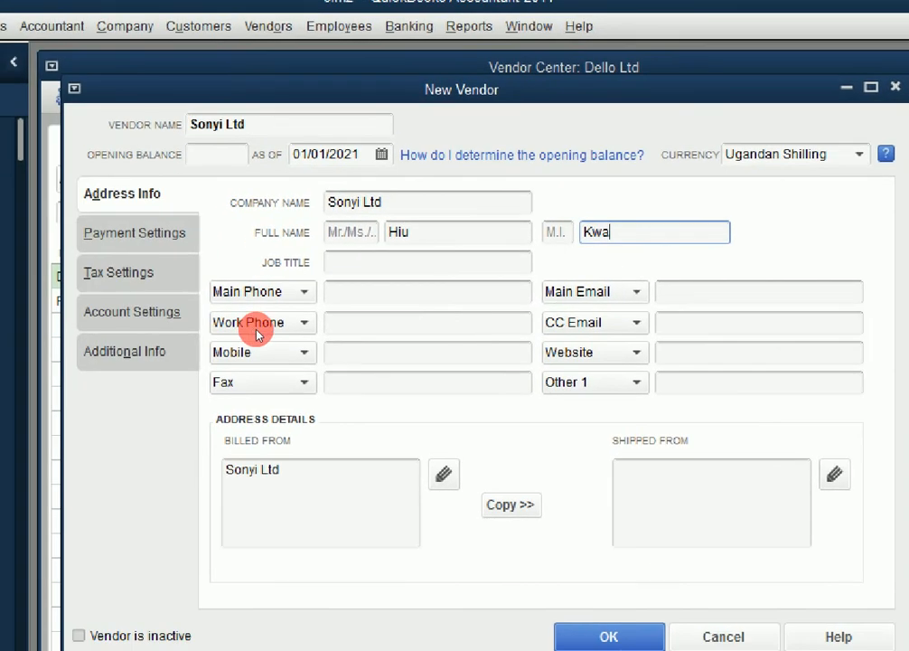
key("Return")
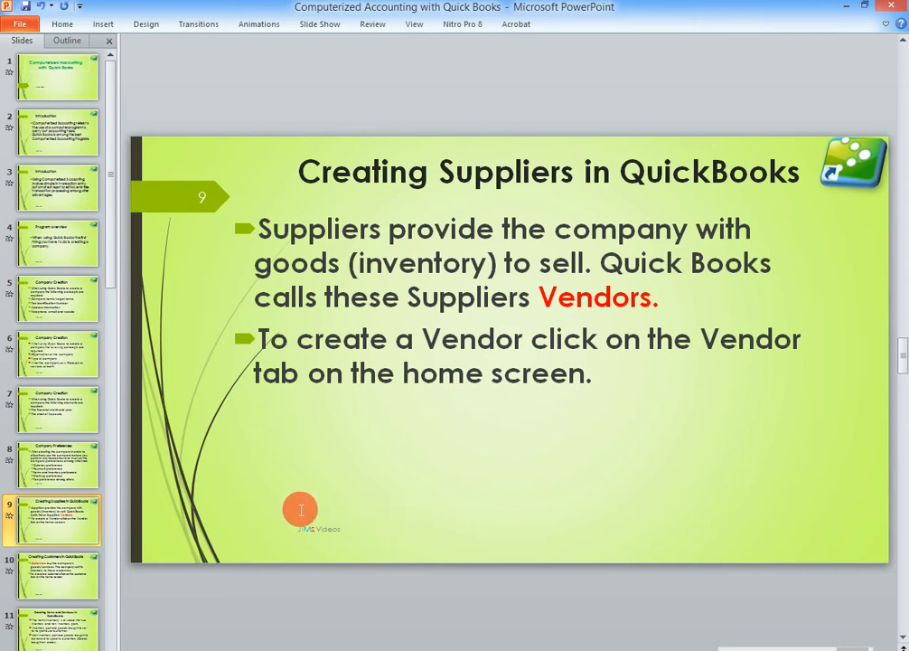
scroll(518, 423, "down", 1)
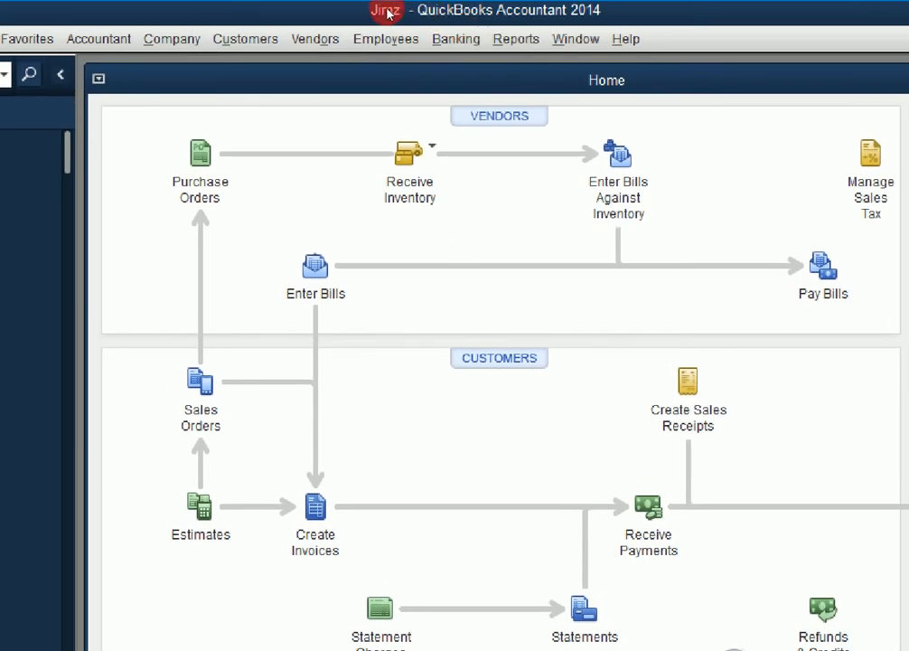
Open the Customer Center and start a new customer, filling in the customer's name.
left_click(245, 38)
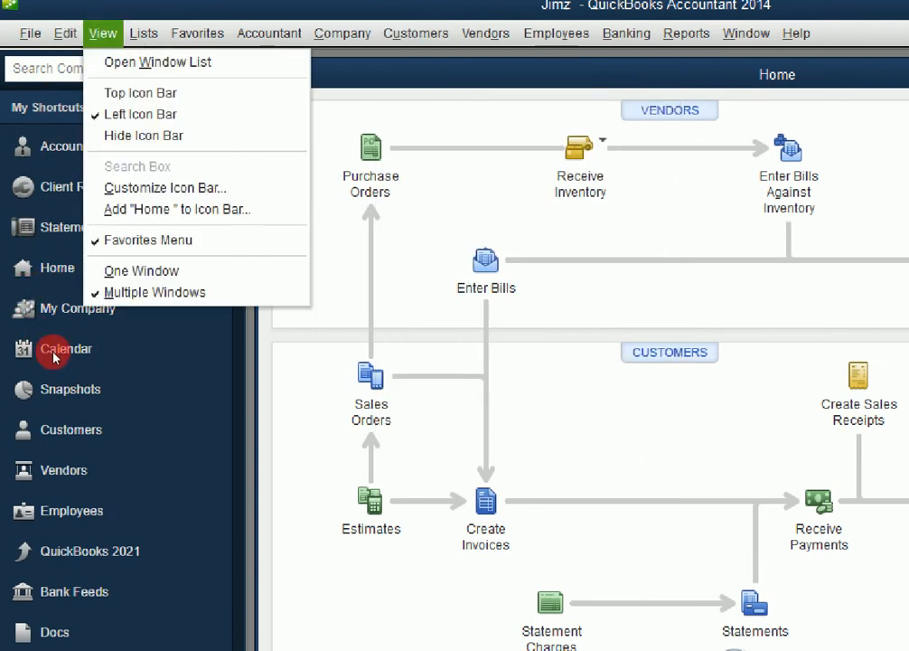
left_click(52, 294)
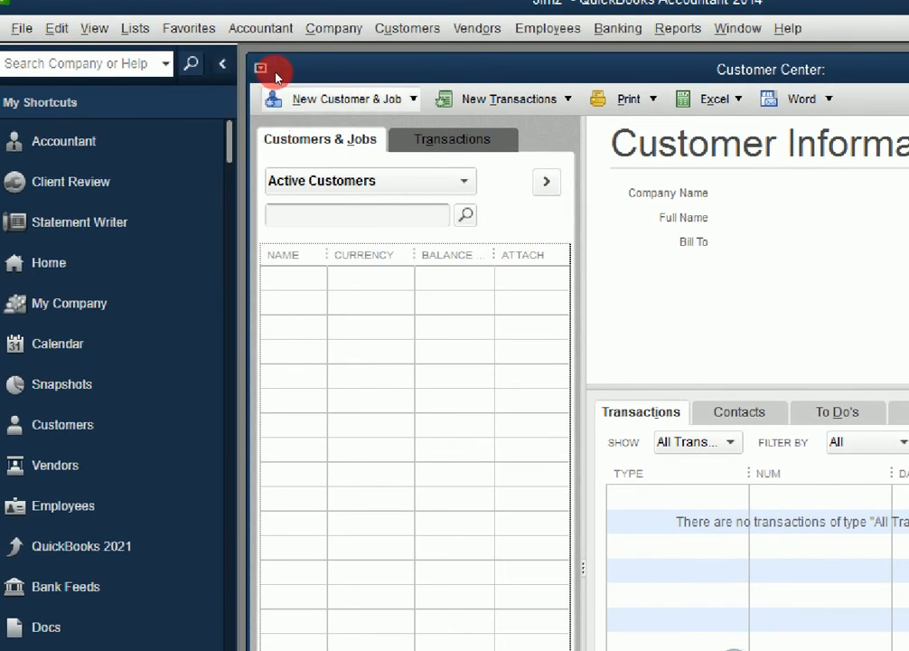
left_click(274, 75)
key("Down")
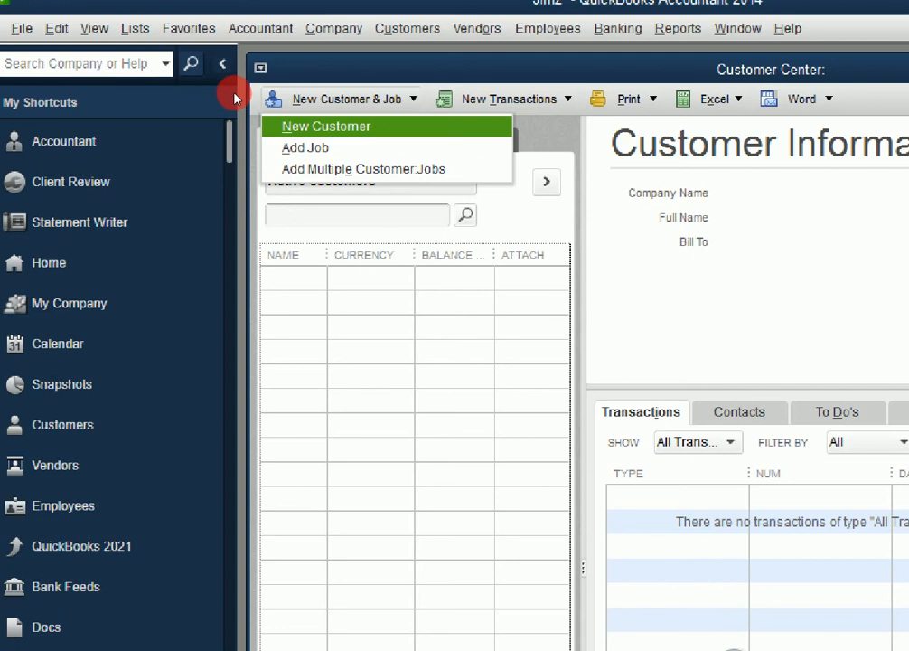
key("Return")
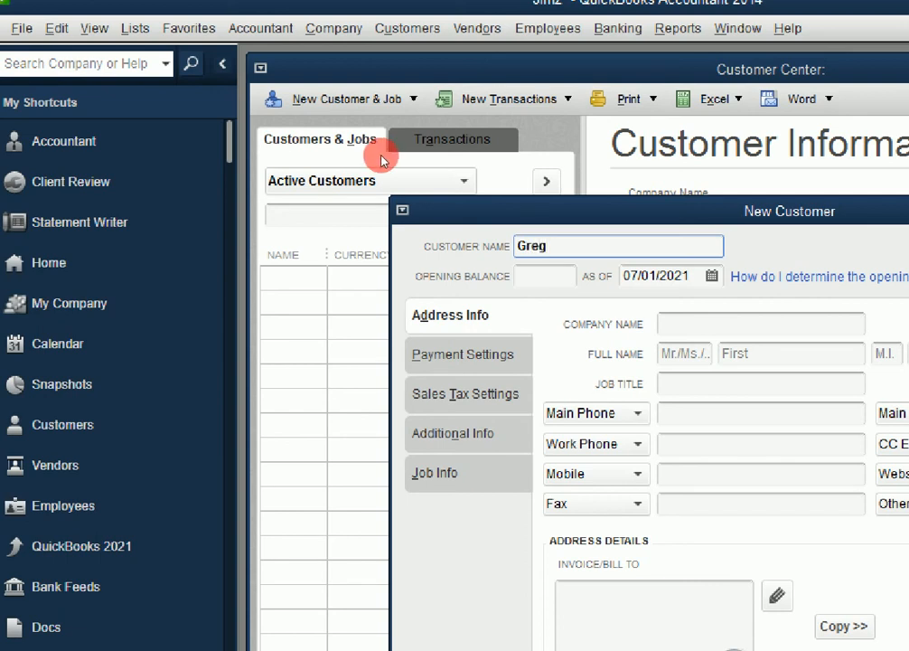
Set the new customer's opening balance to 40,000 as of 01/01/2021.
key("Tab")
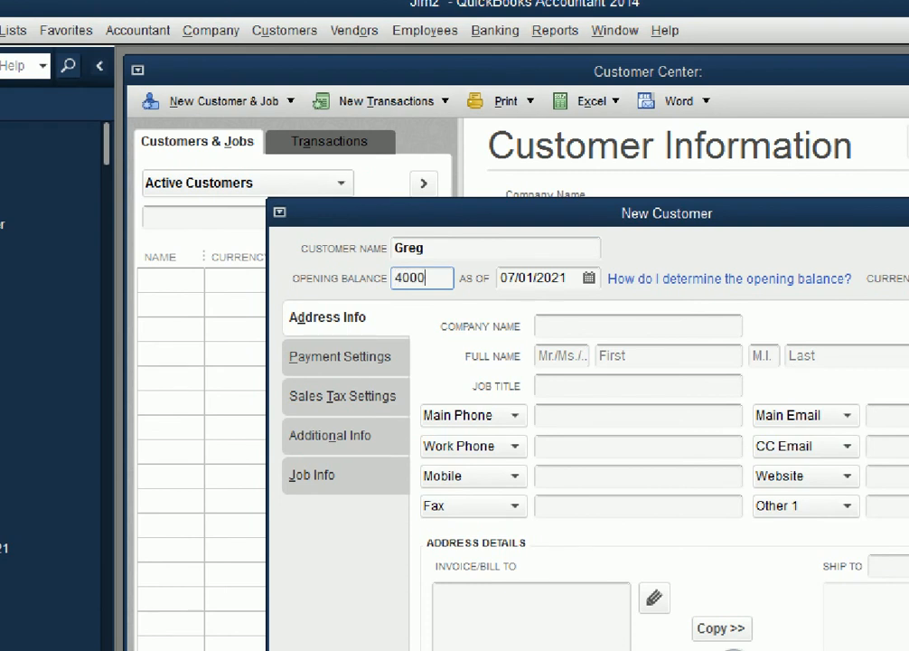
left_click(469, 164)
left_click(590, 277)
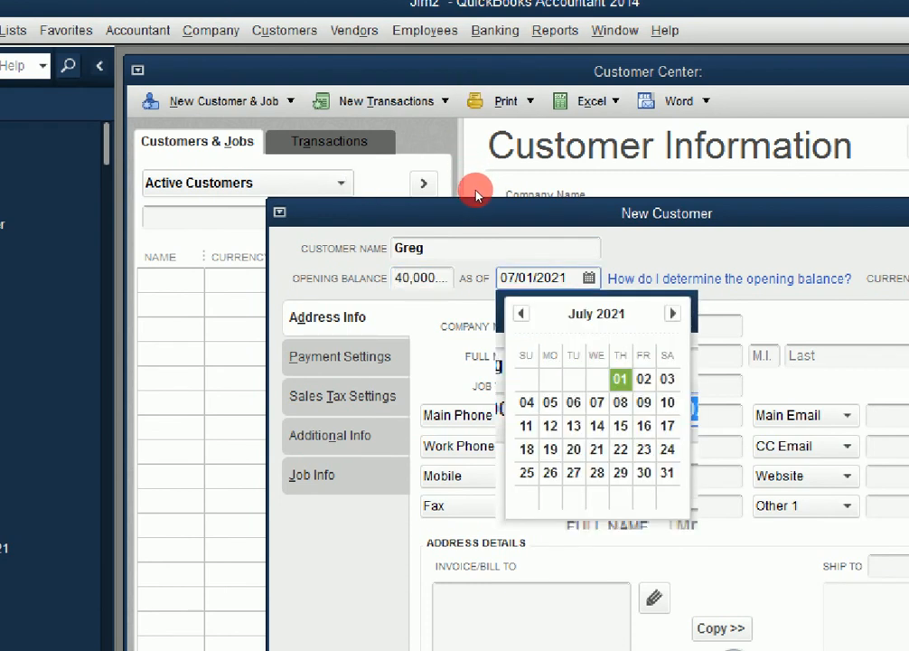
left_click(522, 313)
left_click(521, 313)
left_click(521, 314)
left_click(522, 314)
left_click(522, 313)
left_click(522, 313)
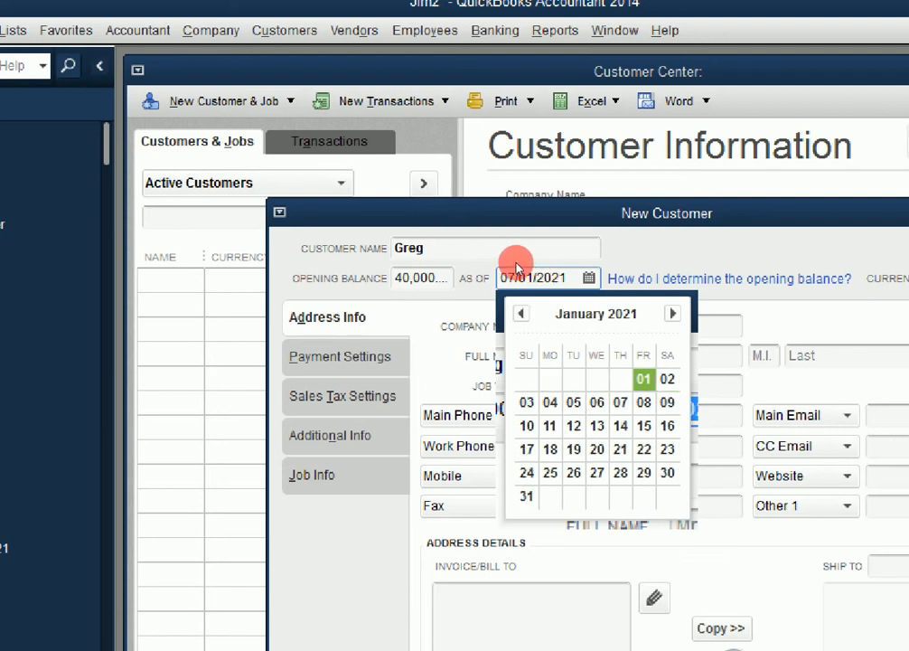
left_click(643, 379)
Set the new customer's company name to Sheoll Ltd.
left_click(640, 326)
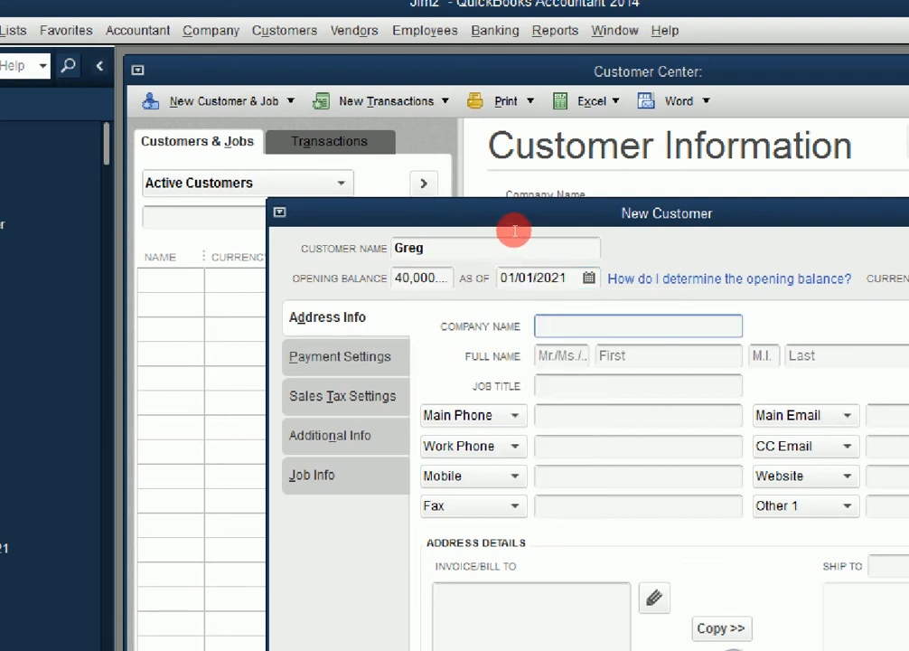
type("Shell Ltd")
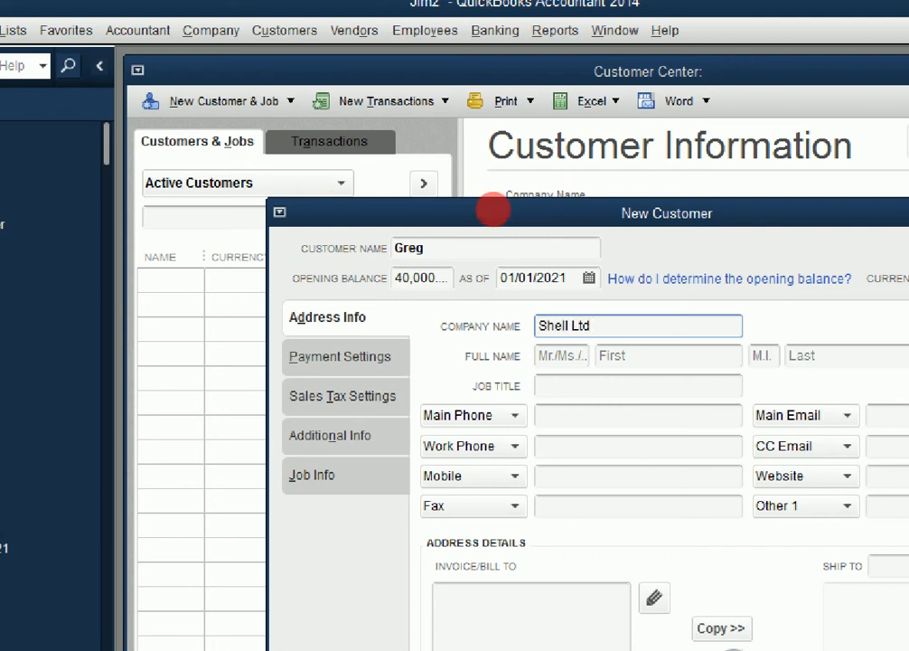
left_click(560, 326)
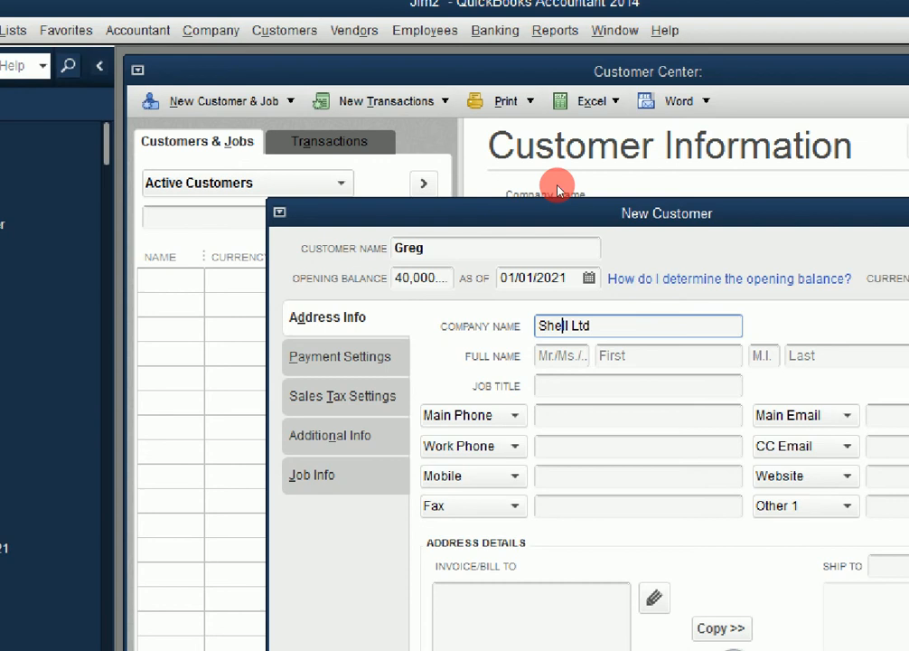
type("o")
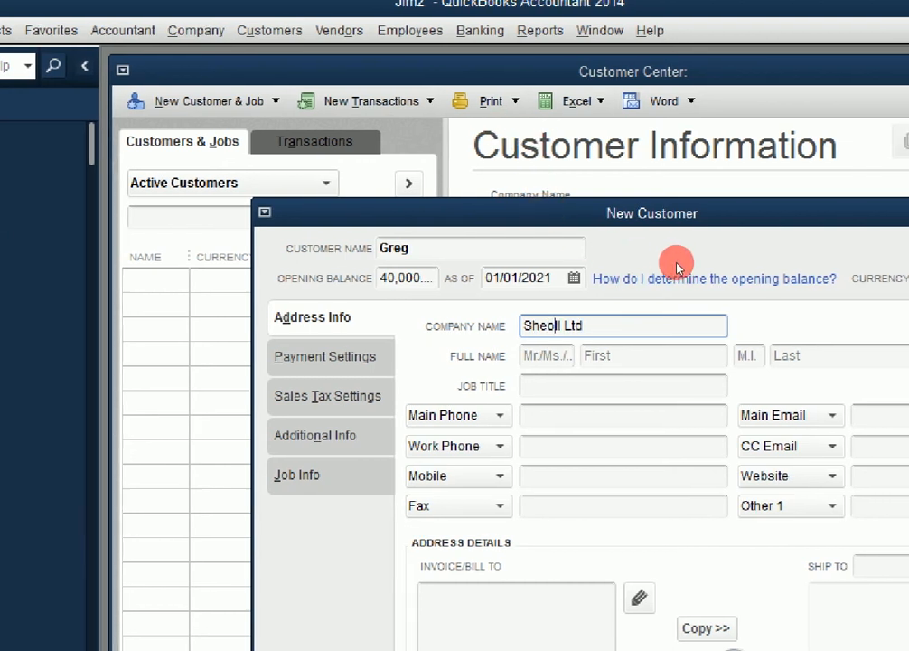
left_click(540, 237)
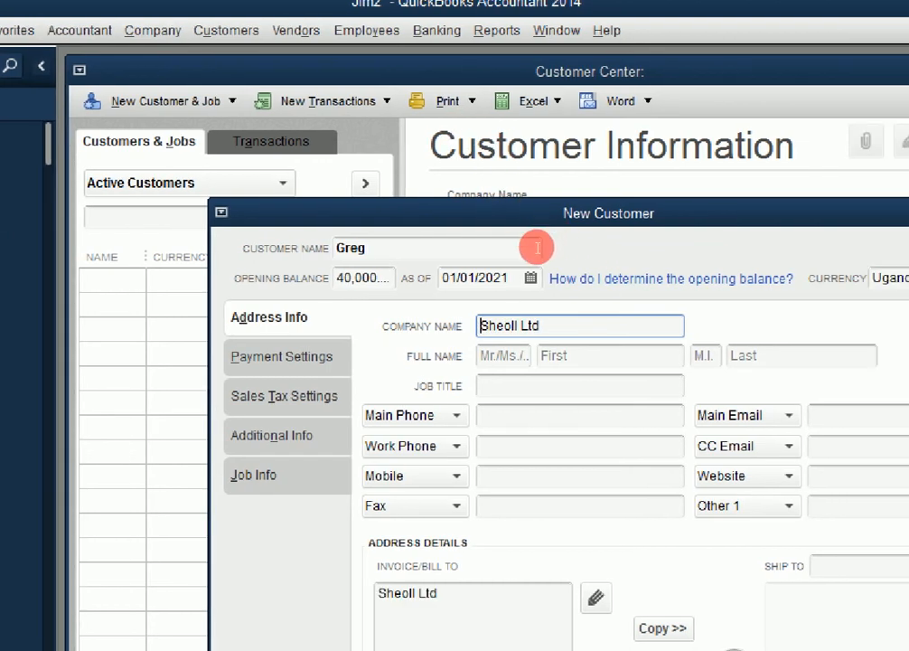
Enter the first and last name of the Sheoll Ltd contact.
key("Tab")
key("Tab")
type("Gr")
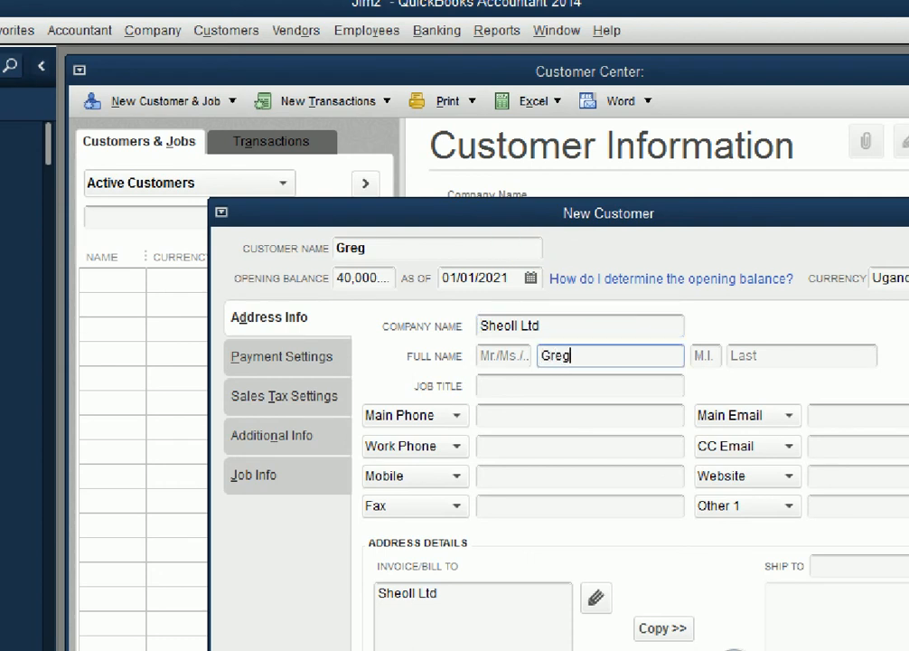
key("Tab")
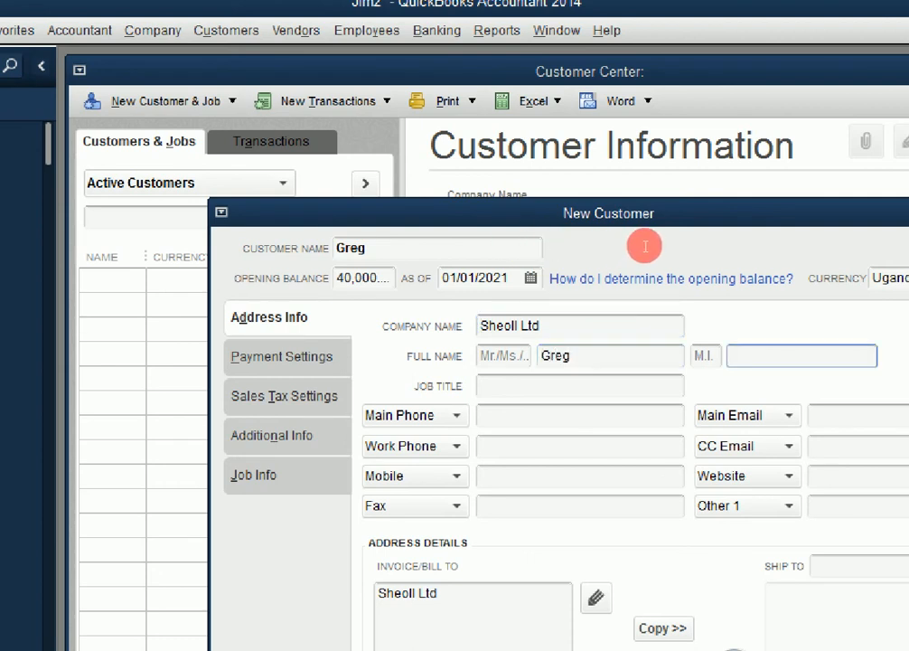
type("Mao")
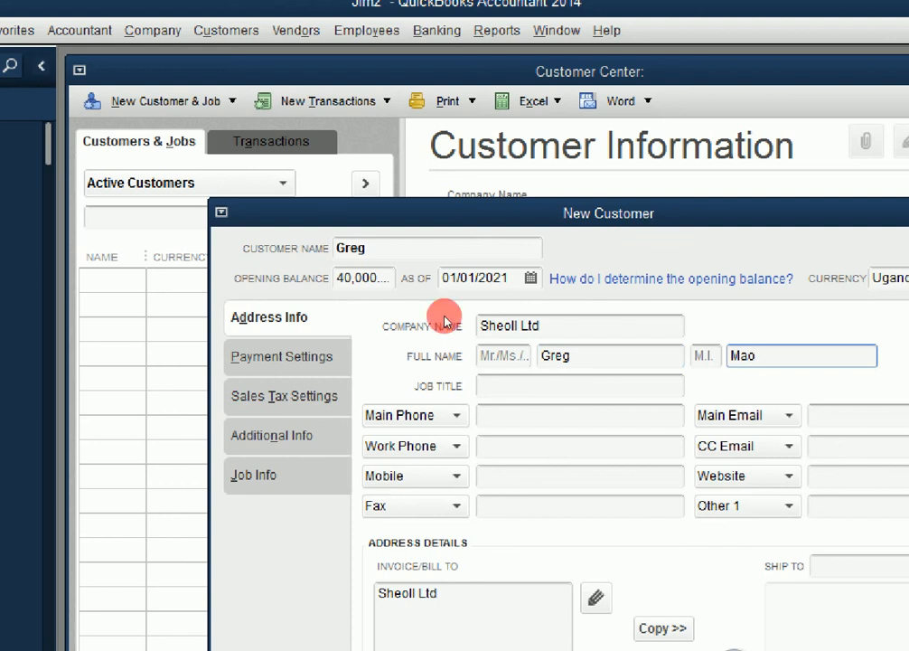
key("Tab")
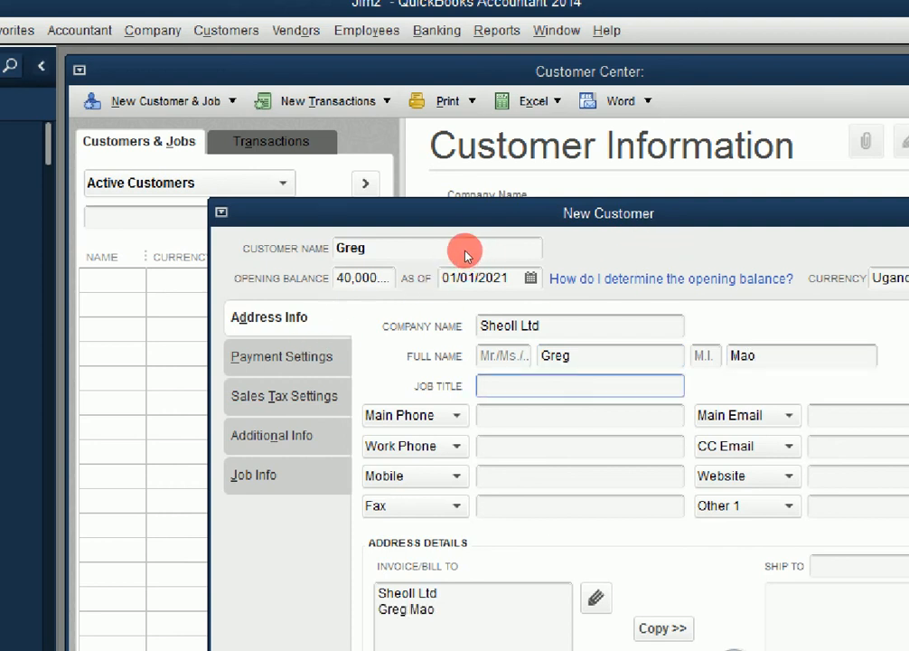
Set the contact's job title to Customer rep and save the customer, accepting the transaction date in the past.
type("M")
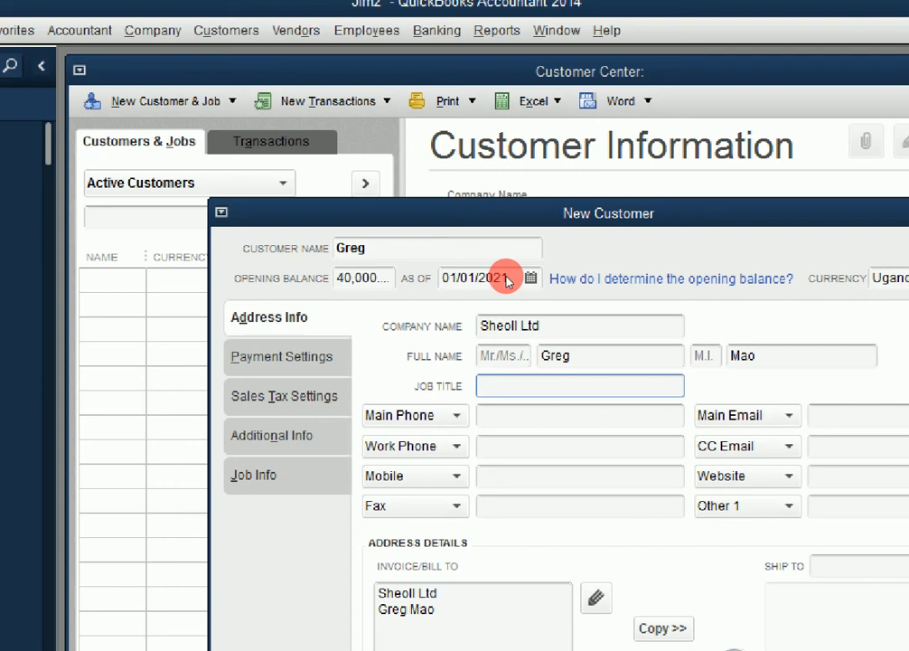
type("Cust")
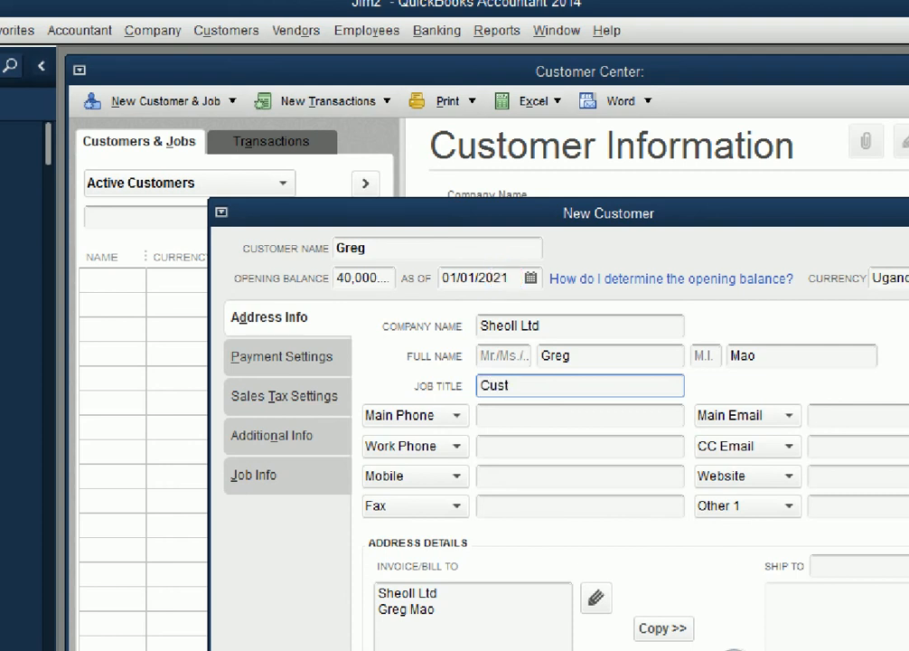
type("omer rep")
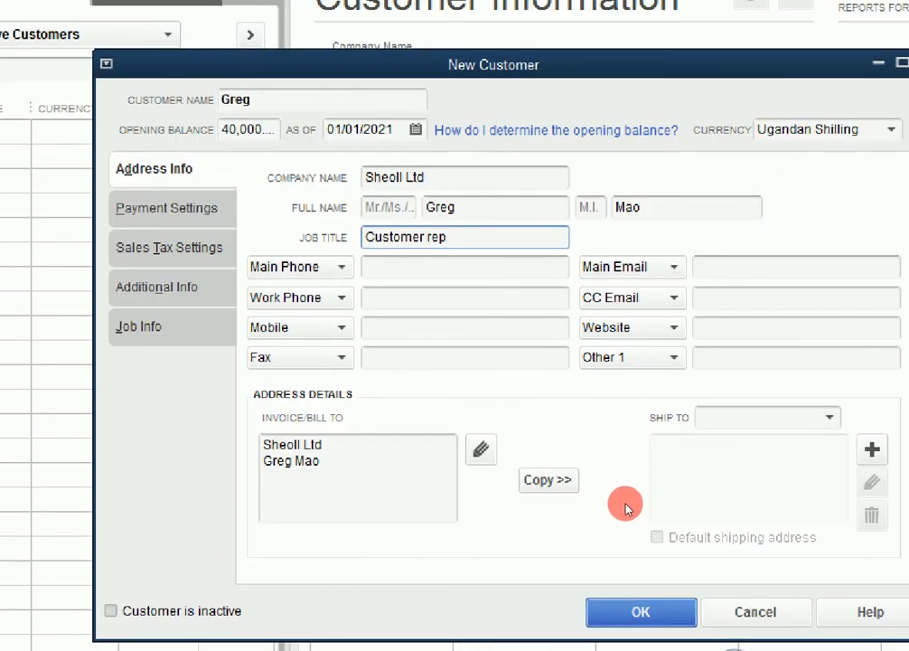
key("Return")
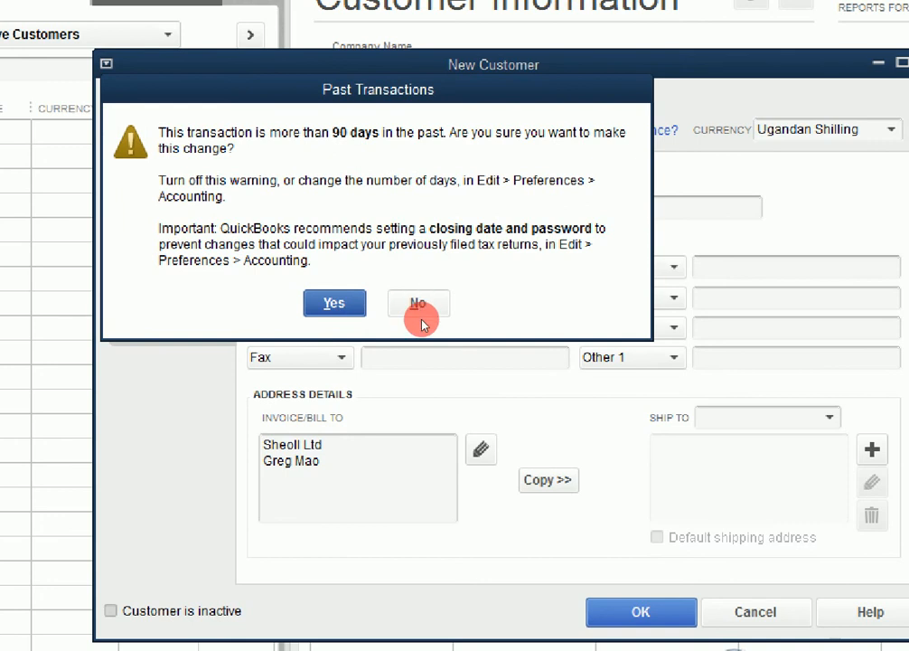
left_click(422, 315)
left_click(422, 308)
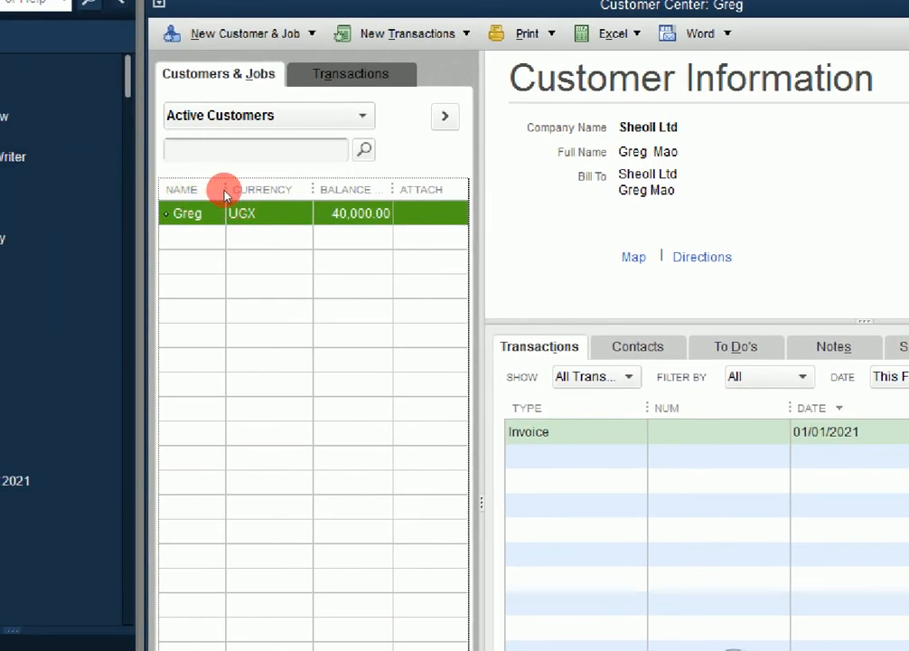
Close the Customer Center, reopen it and start another new customer named KKL.
left_click(199, 209)
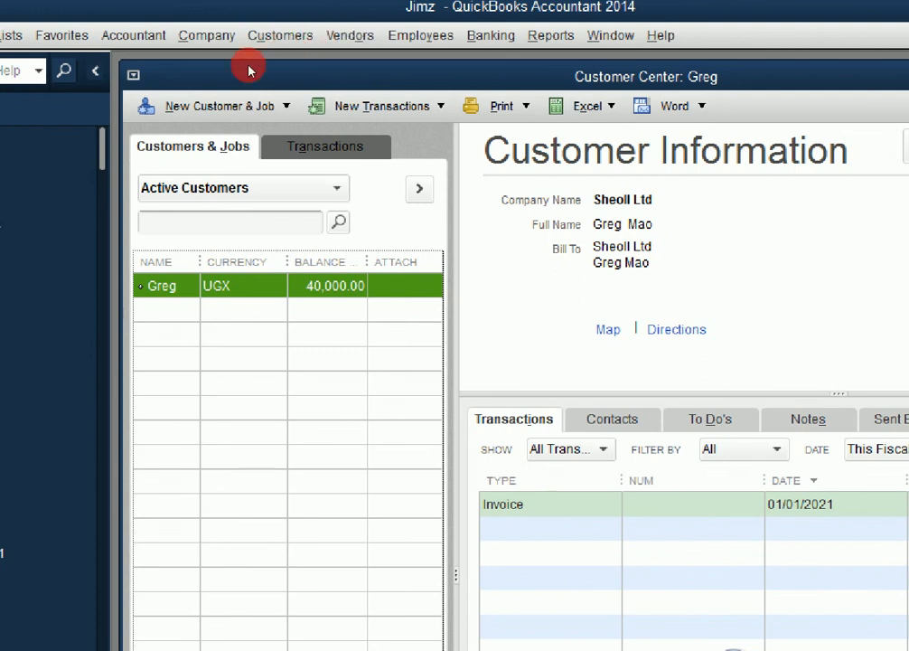
key("Escape")
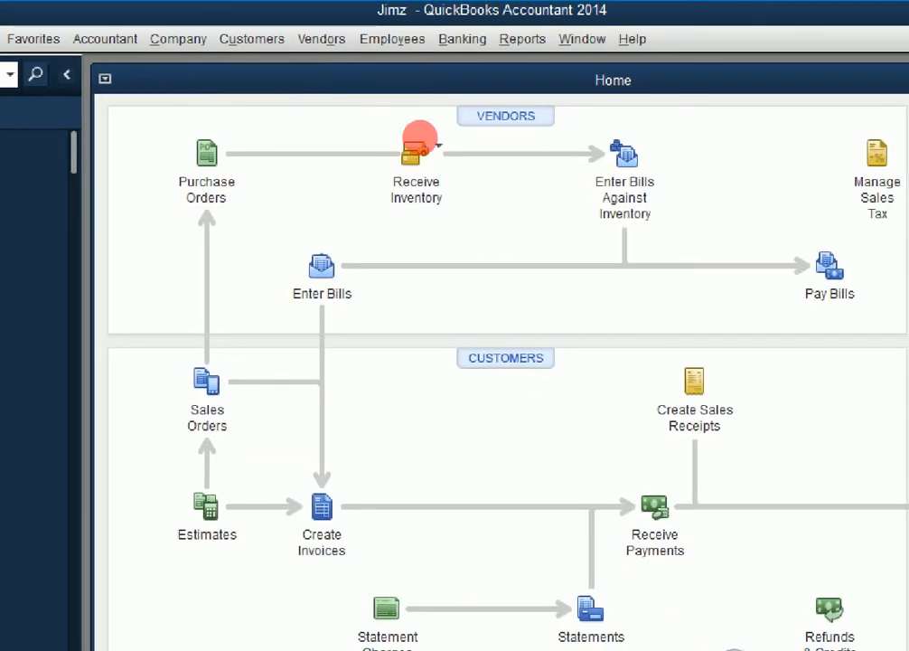
left_click(506, 358)
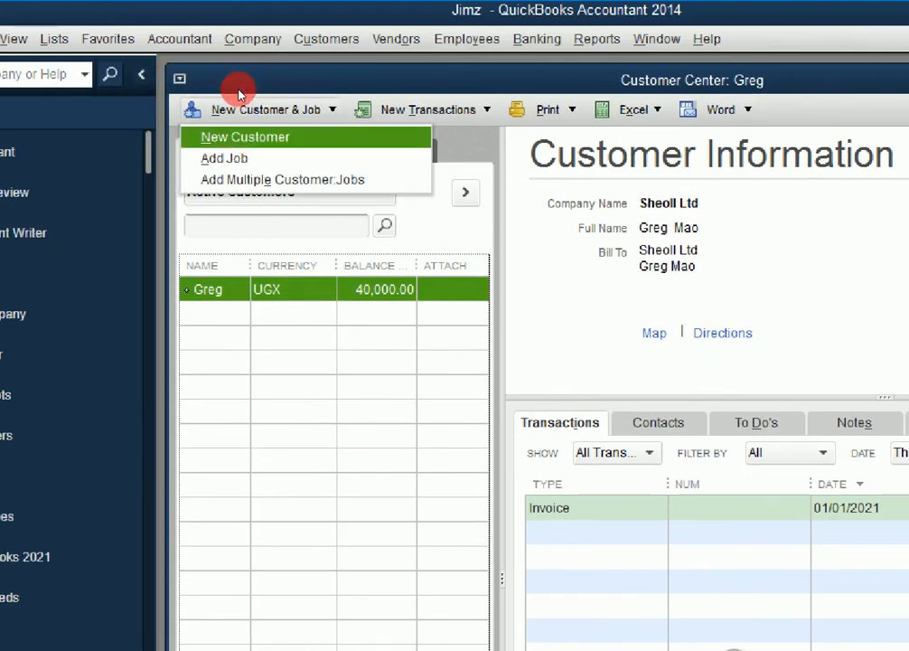
left_click(234, 136)
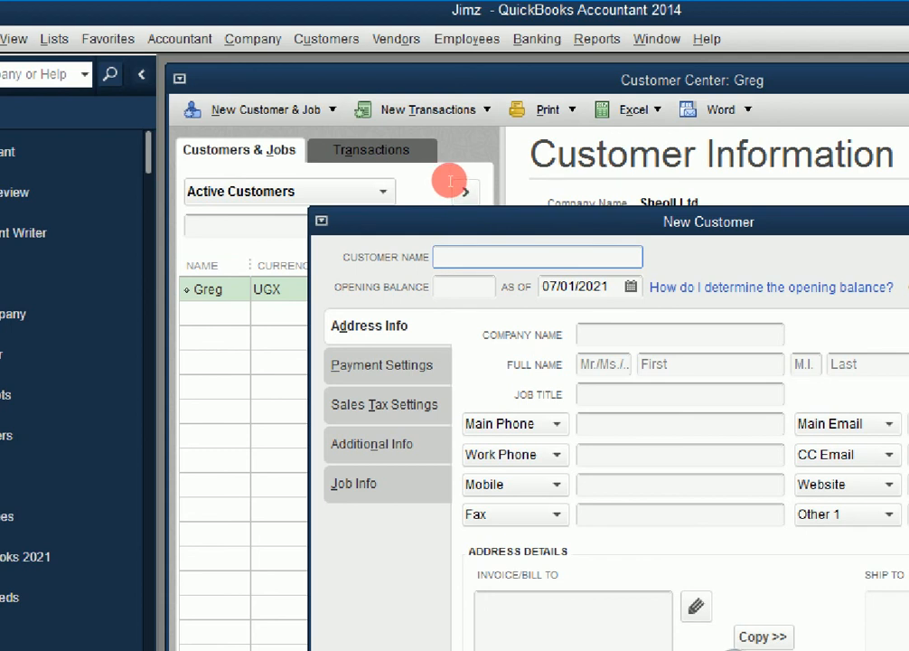
type("KKL")
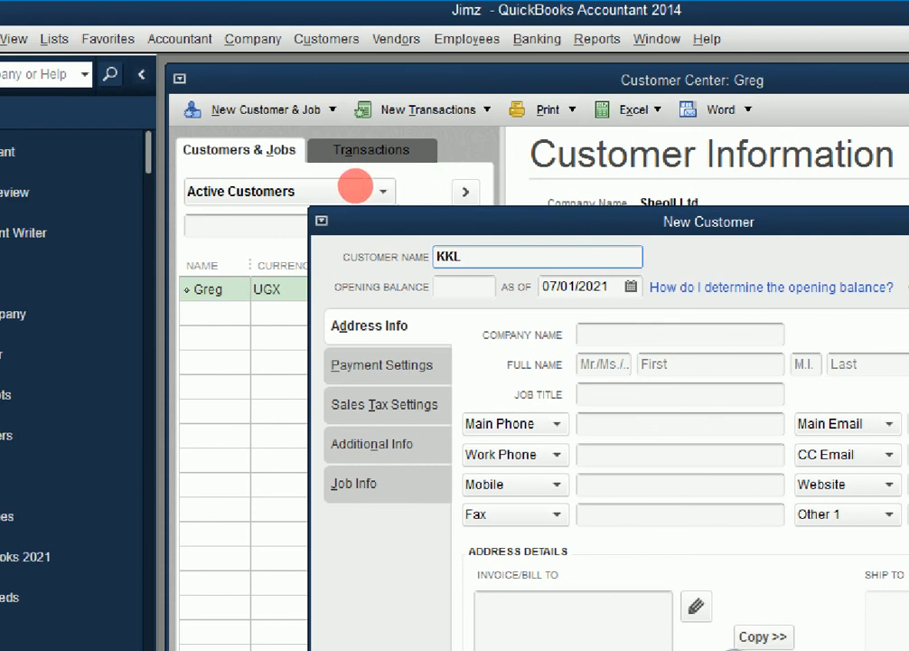
Set the KKL customer's opening balance date to 01/01/2021, leaving the opening balance amount blank.
key("Tab")
key("Tab")
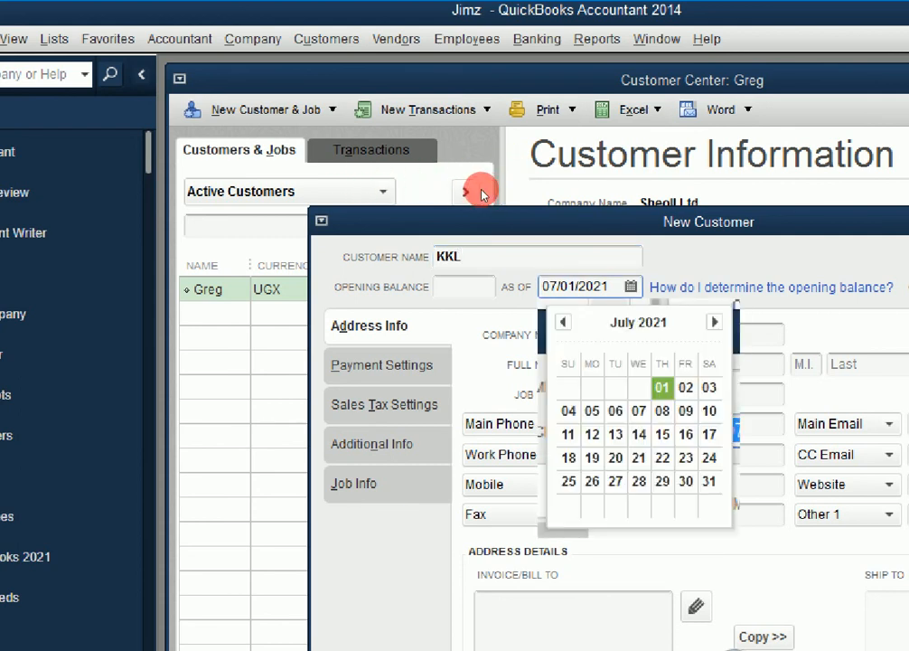
left_click(563, 322)
left_click(563, 322)
left_click(564, 322)
left_click(563, 322)
left_click(563, 322)
left_click(563, 321)
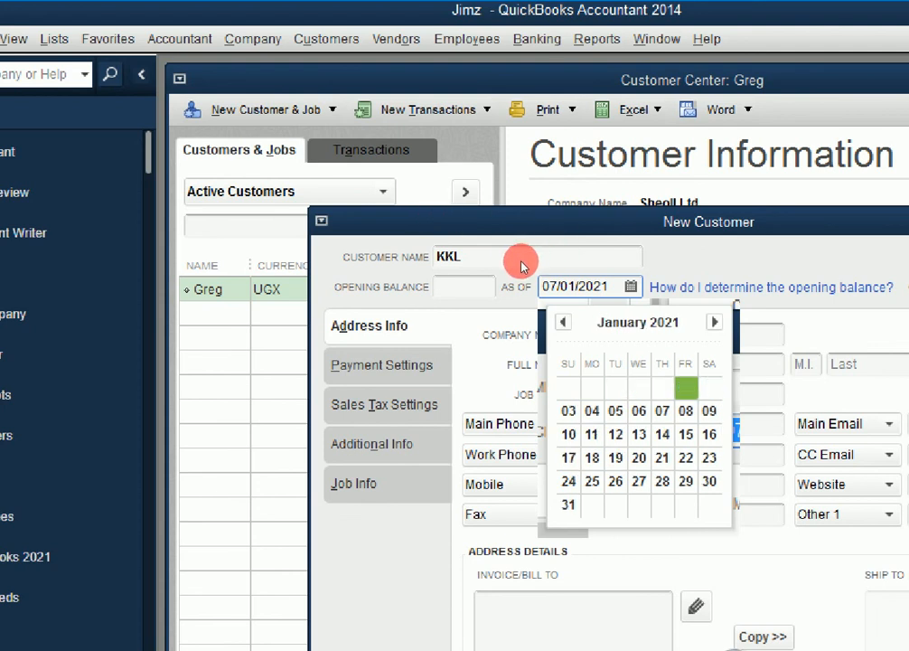
key("Return")
Enter the first and last name of the KKL contact and save the new customer.
mouse_move(533, 221)
left_mouse_down()
mouse_move(478, 218)
mouse_move(400, 167)
left_mouse_up()
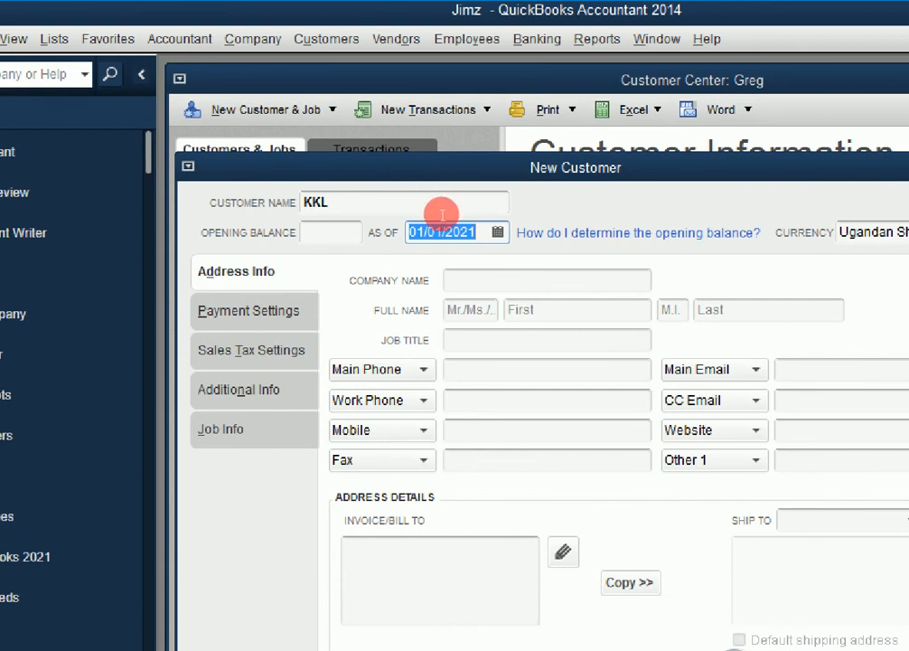
left_click(560, 310)
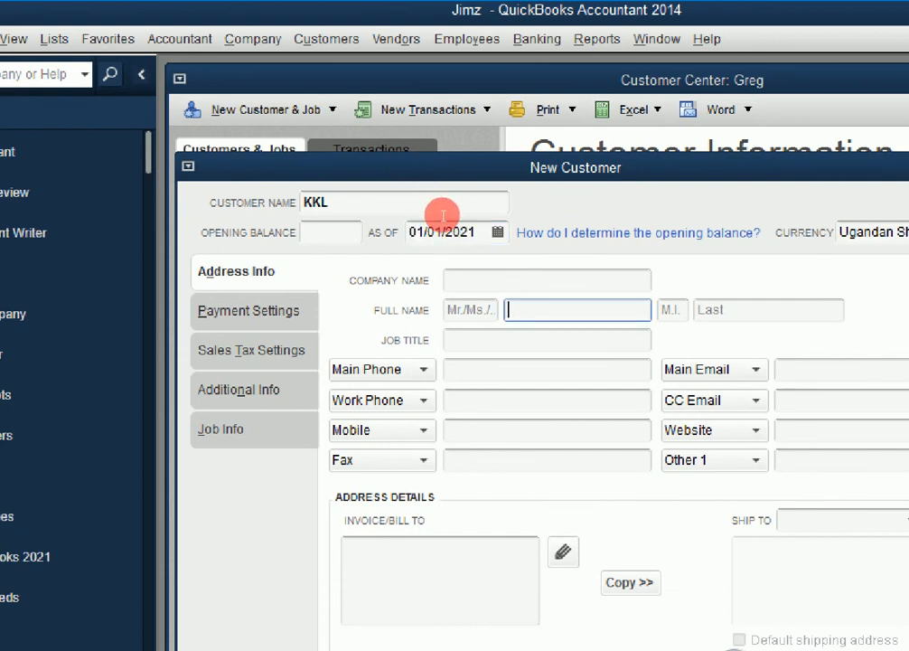
type("Kimbe")
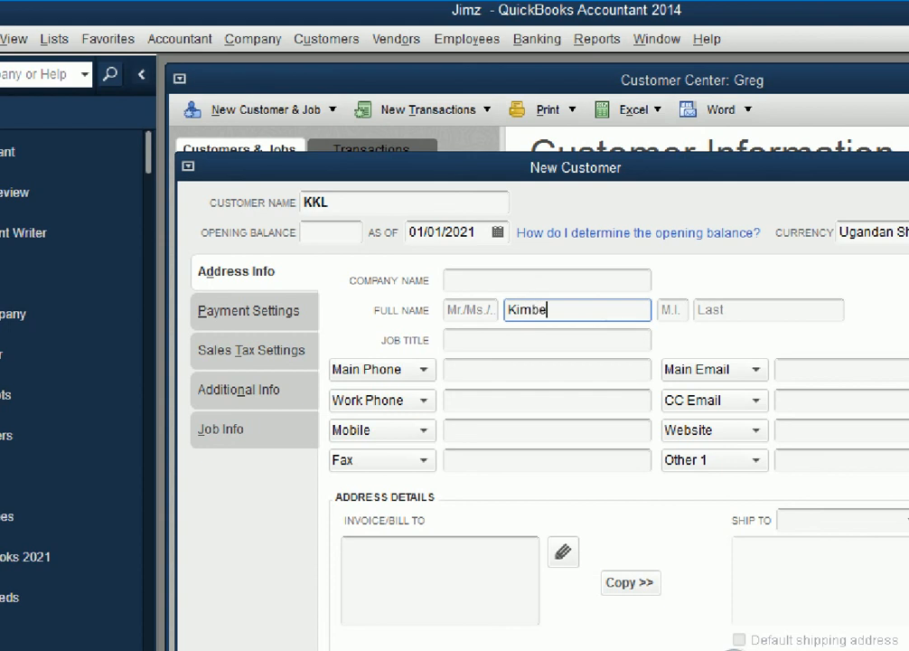
type("rly")
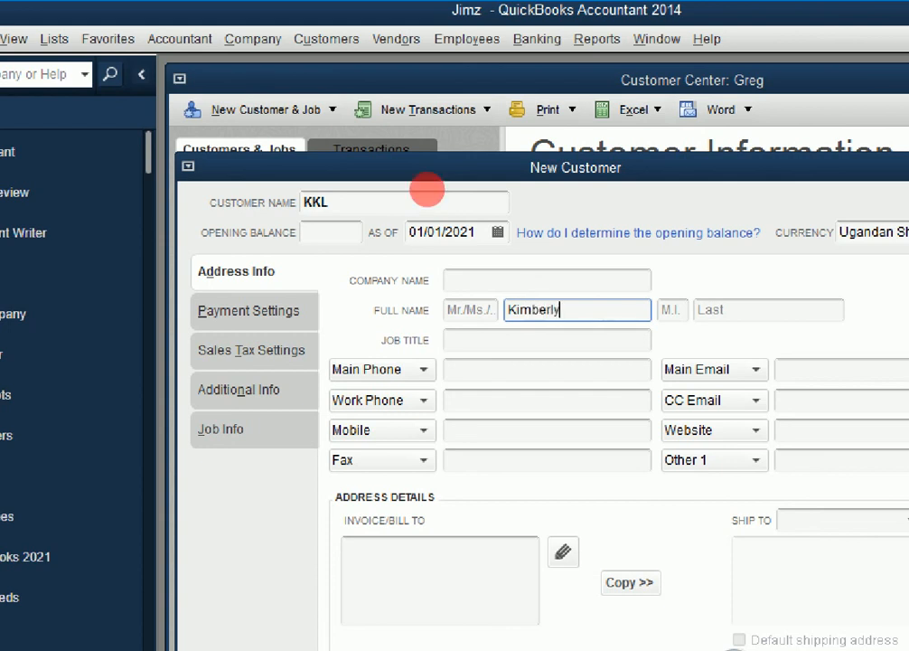
key("Tab")
key("Tab")
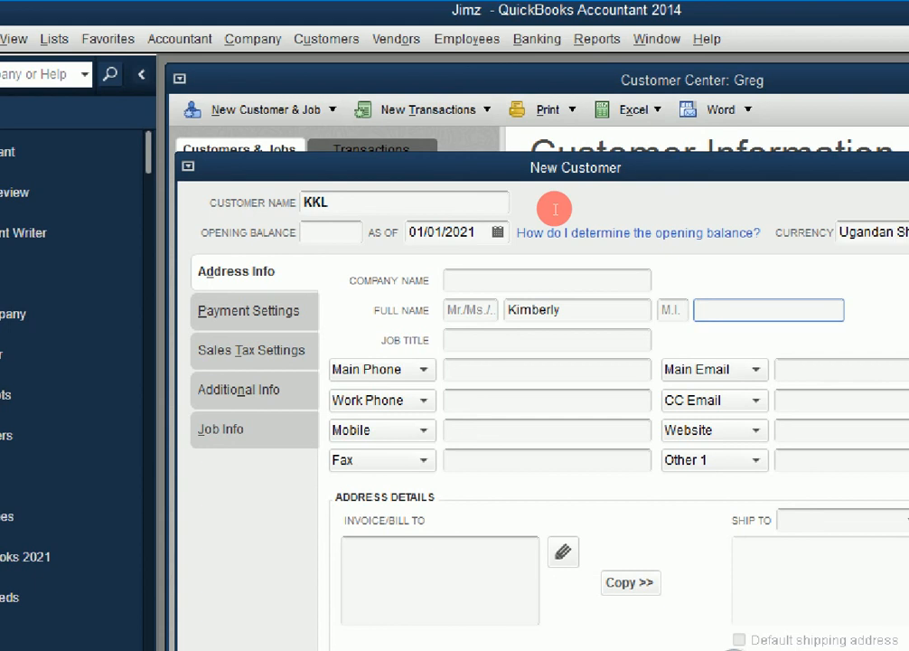
type("Kate Linda")
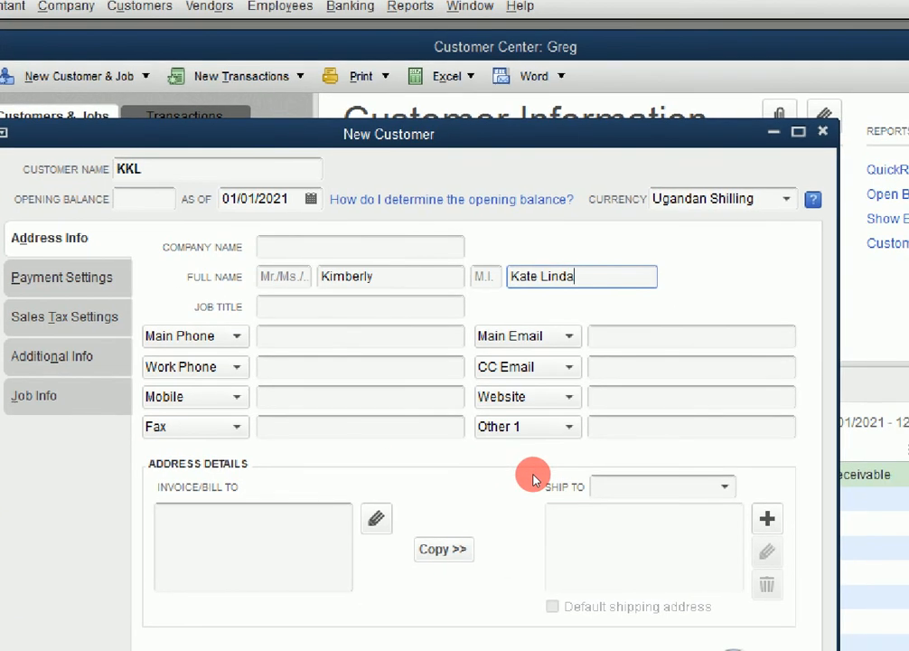
key("Return")
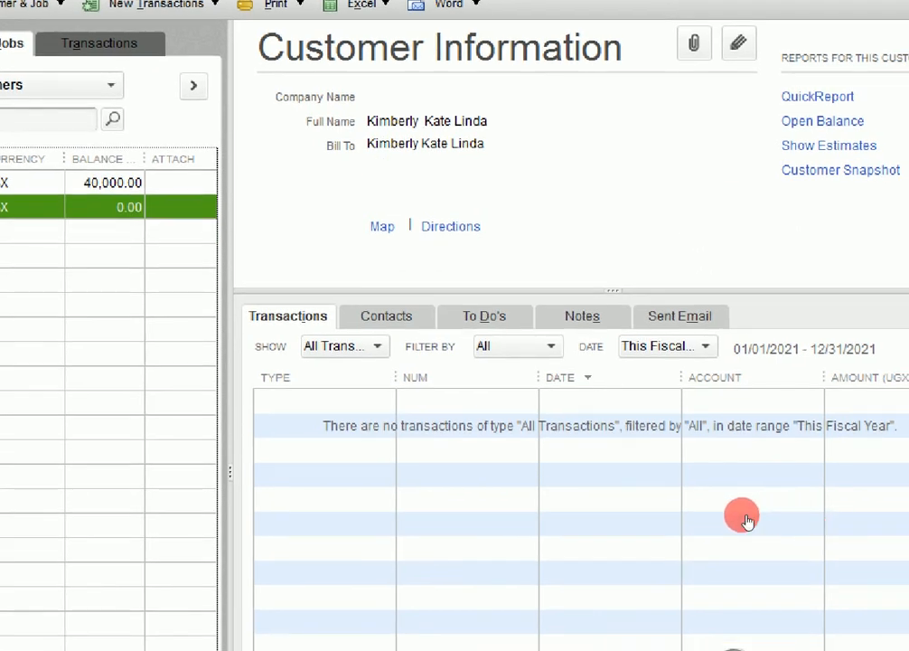
left_click(725, 528)
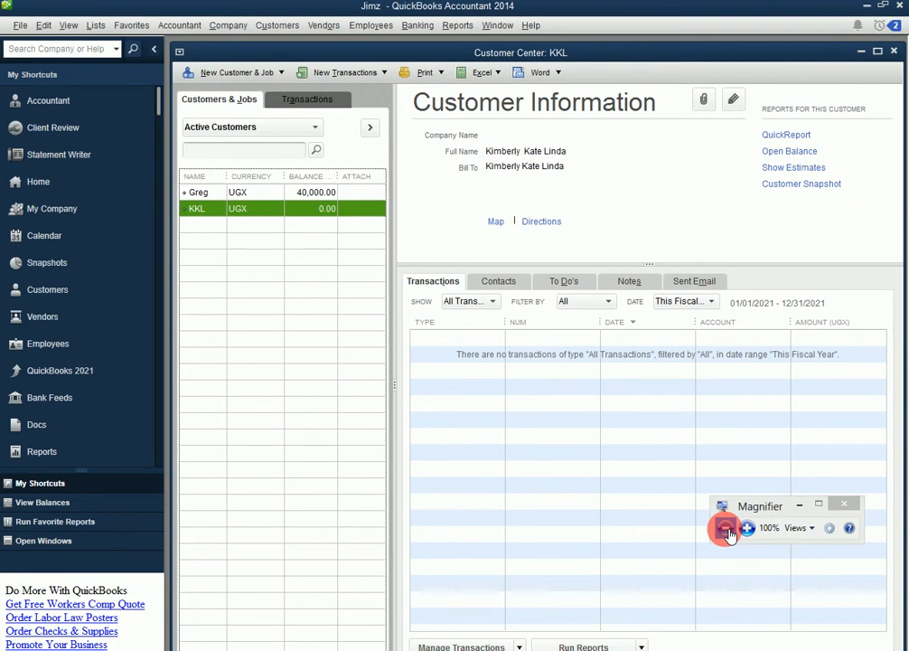